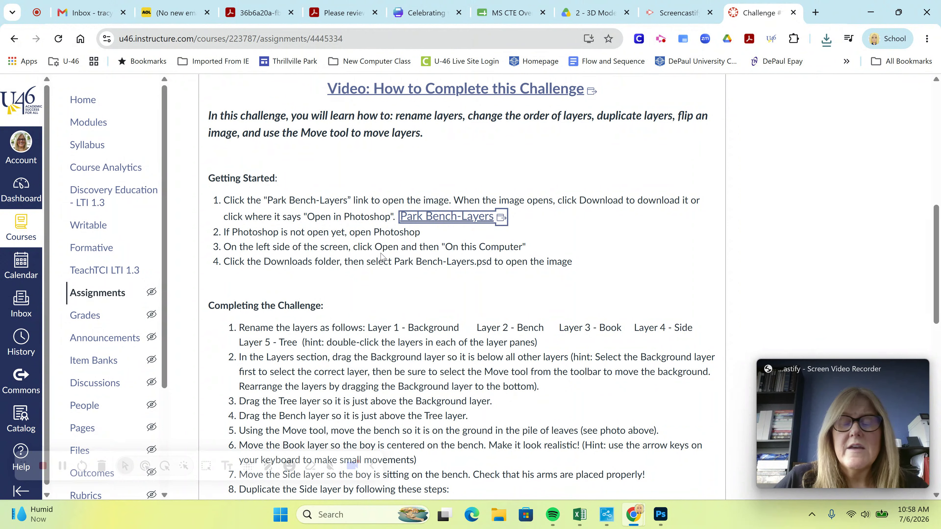
# Switch to Photoshop and open Park Bench - Layers (1) (2).psd from the Downloads folder
pyautogui.click(654, 461)
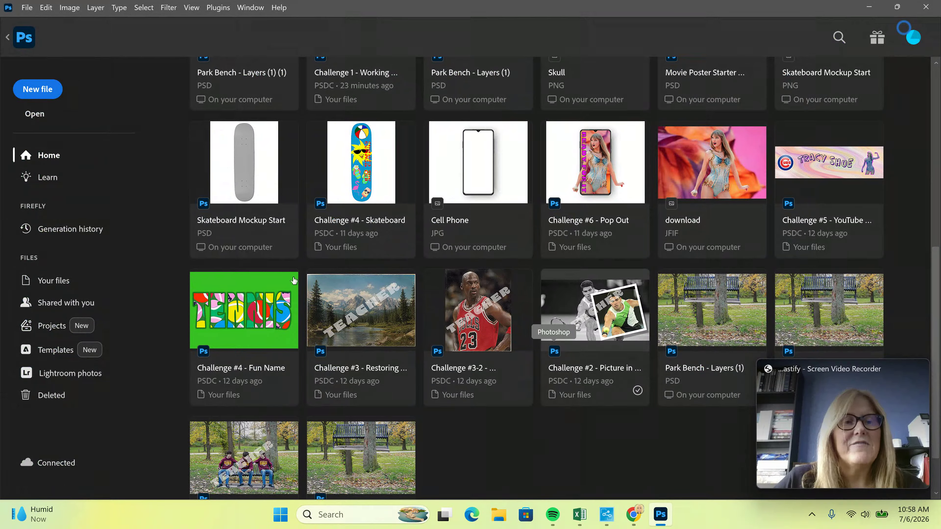
pyautogui.click(33, 117)
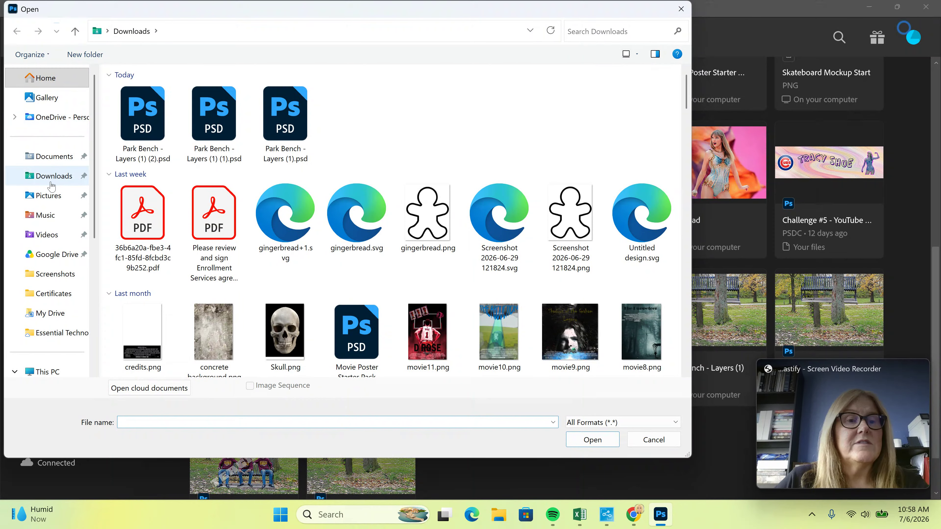
pyautogui.click(51, 175)
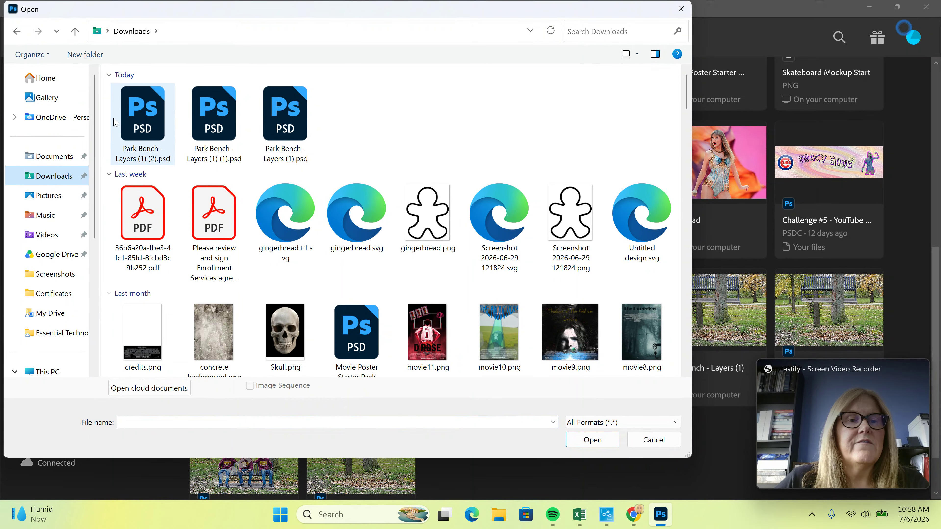
pyautogui.click(161, 131)
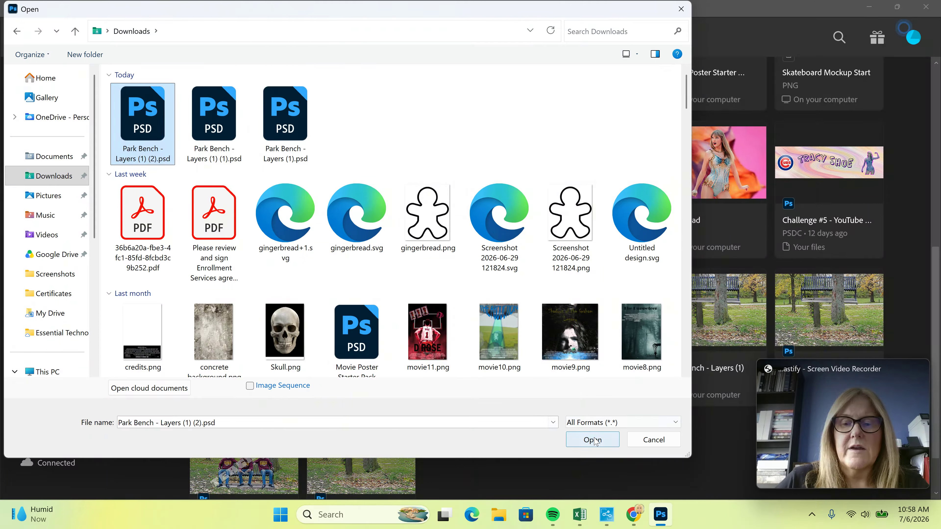
pyautogui.click(606, 440)
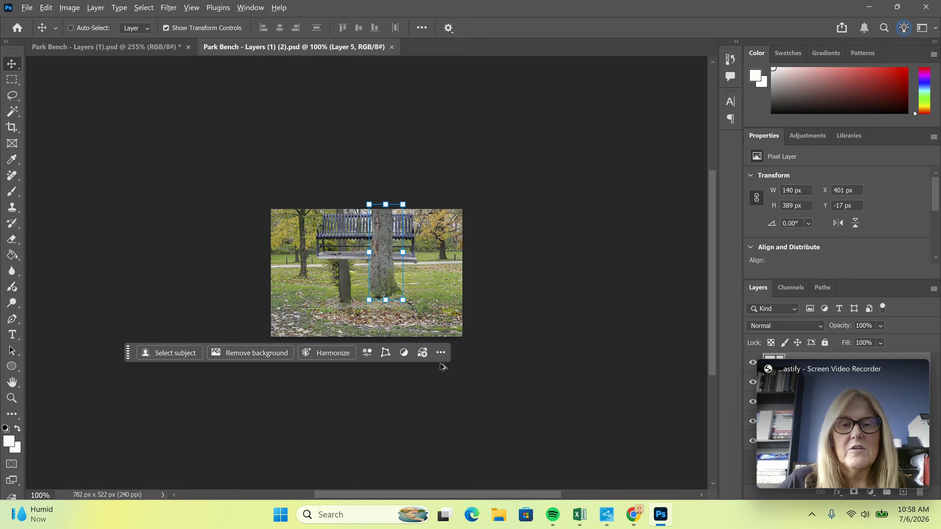
# Switch to the challenge assignment page in Chrome and read the layer renaming instructions under Completing the Challenge
pyautogui.scroll(5, 450, 355)
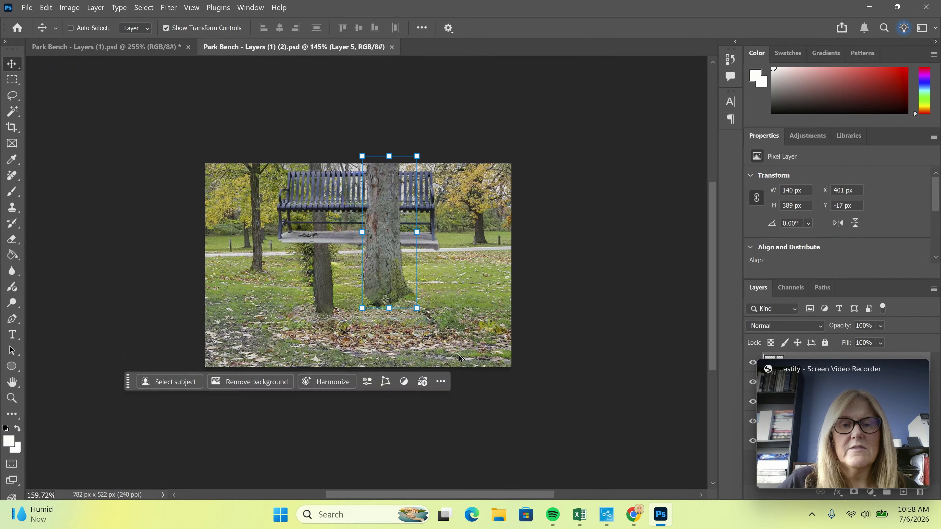
pyautogui.scroll(6, 459, 357)
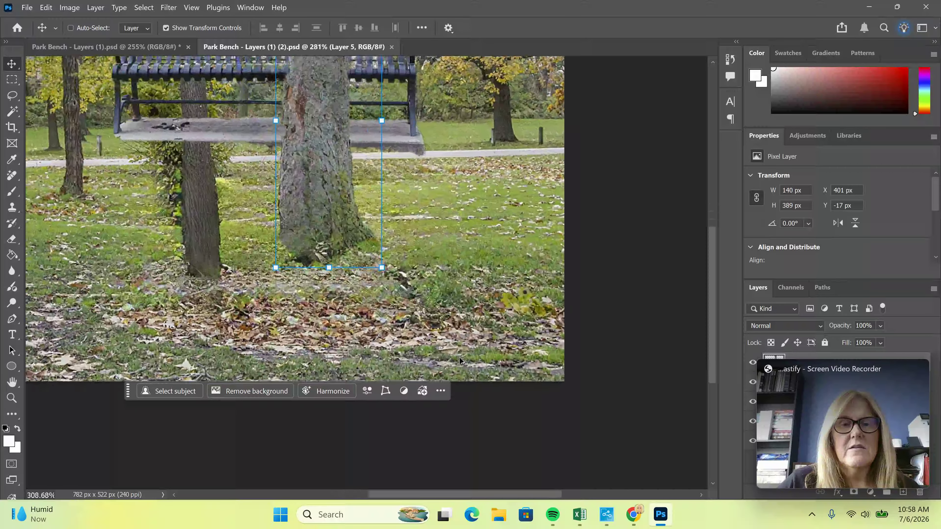
pyautogui.scroll(4, 459, 360)
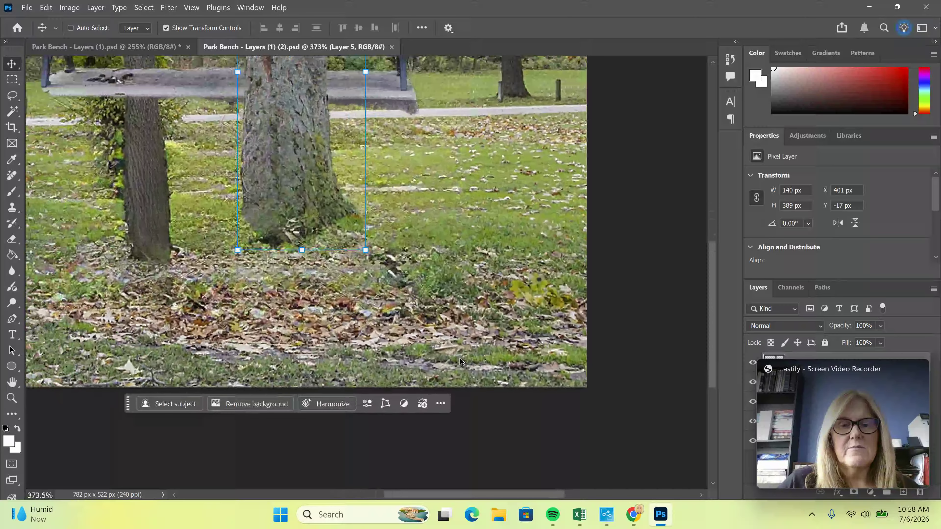
pyautogui.scroll(-3, 459, 360)
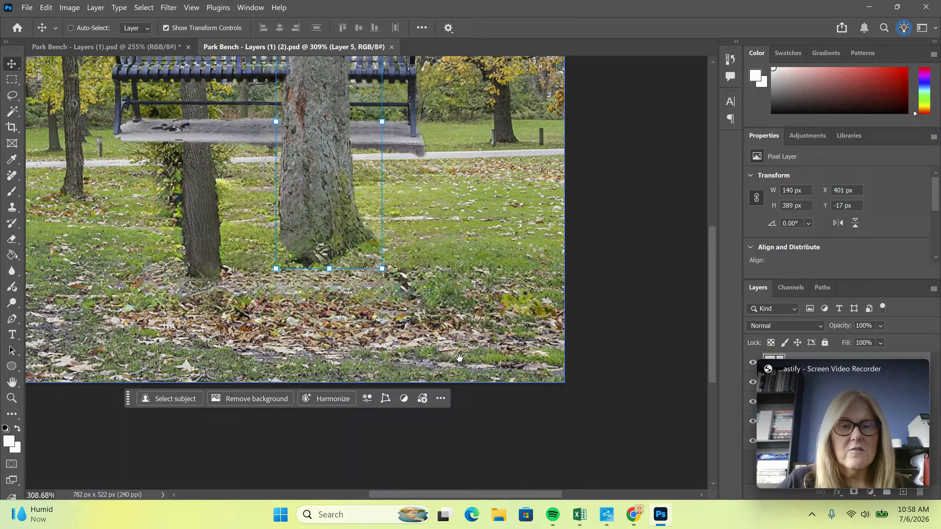
pyautogui.moveTo(429, 222); pyautogui.dragTo(513, 307)
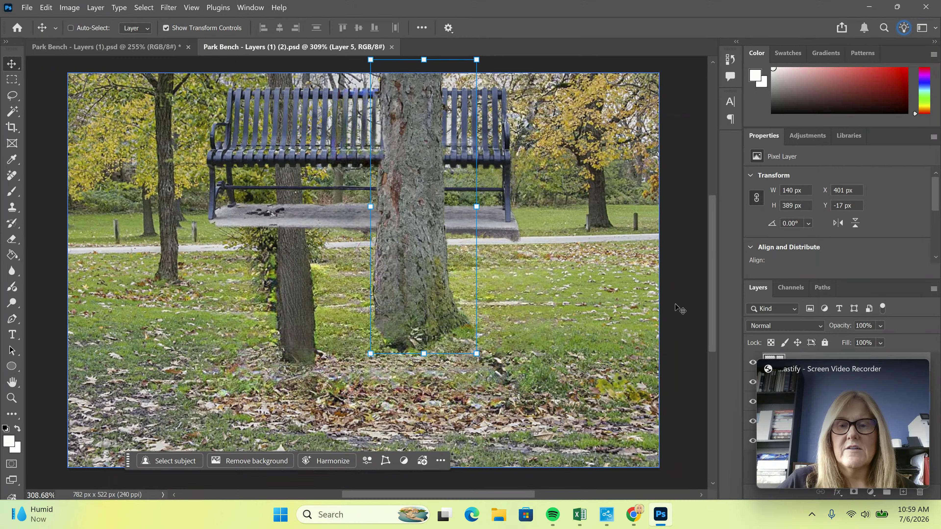
pyautogui.moveTo(875, 383)
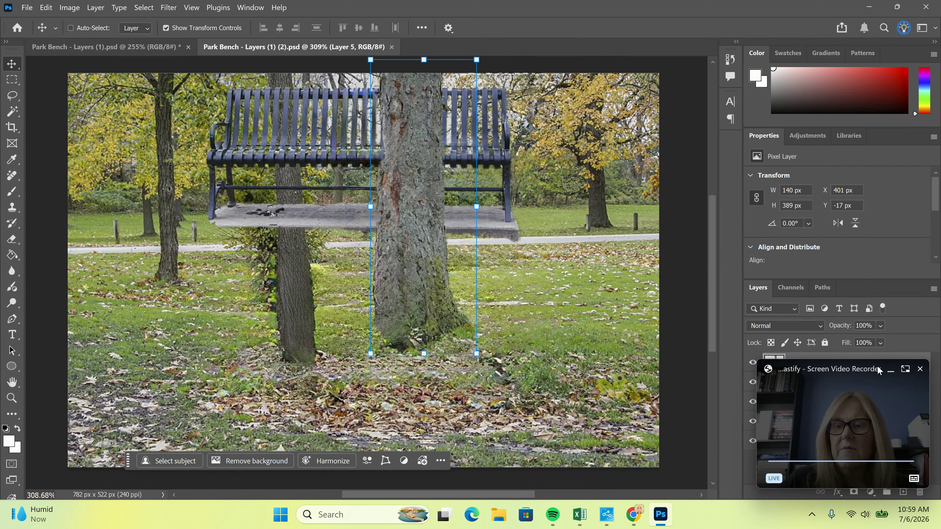
pyautogui.moveTo(878, 370); pyautogui.dragTo(856, 34)
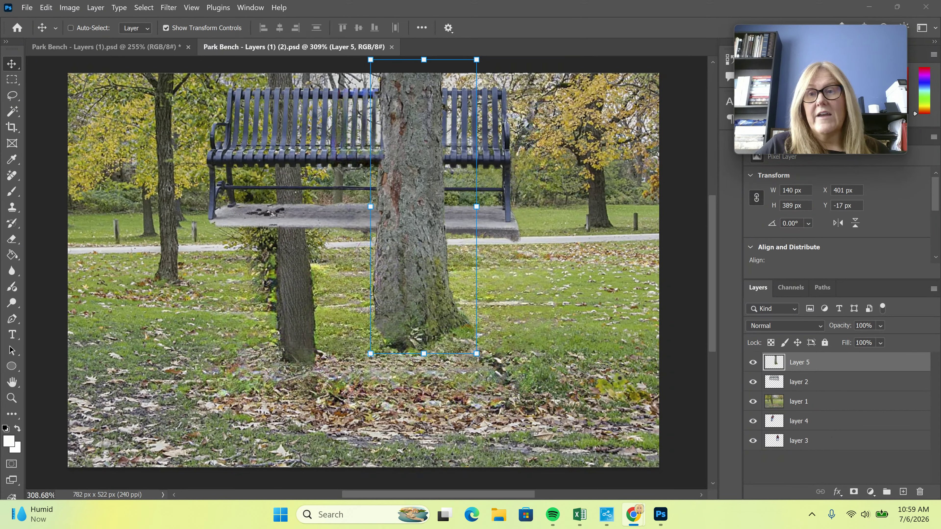
pyautogui.click(867, 7)
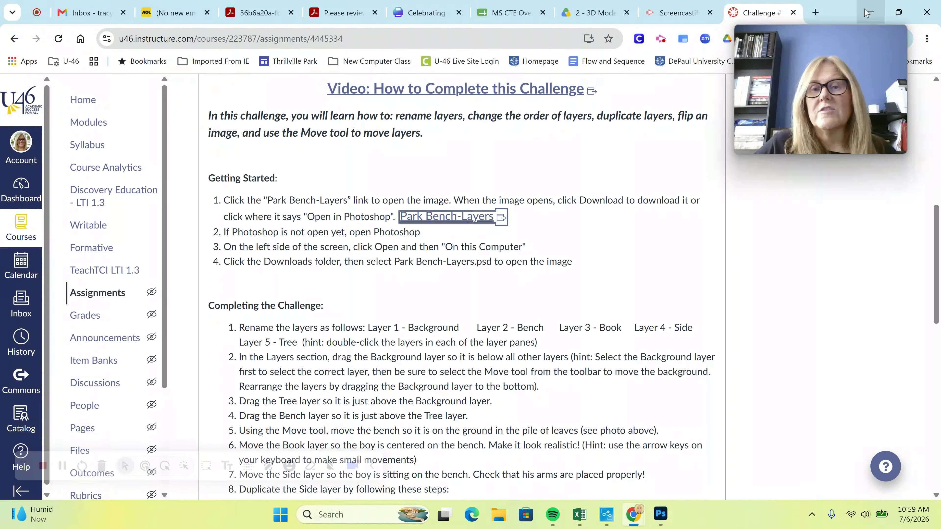
pyautogui.scroll(-3, 287, 284)
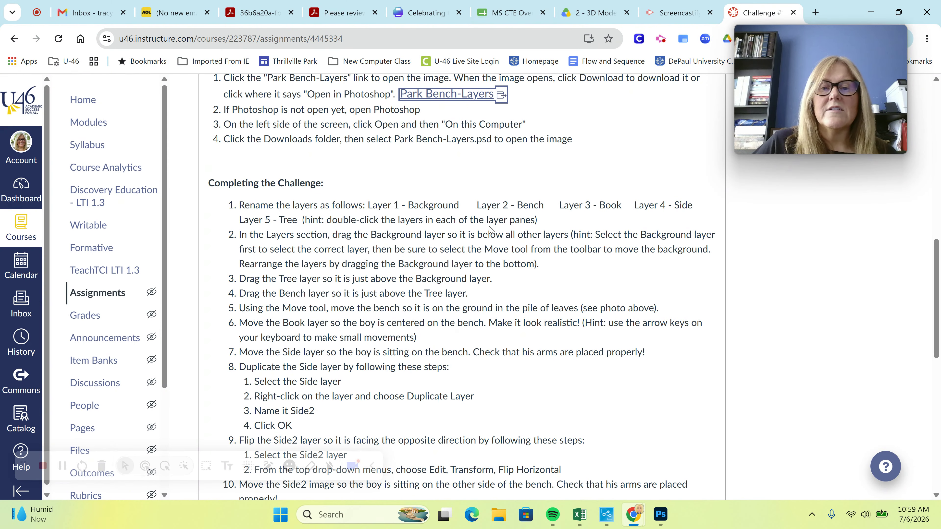
# Switch back to Photoshop and rename Layer 5 as Tree
pyautogui.click(661, 516)
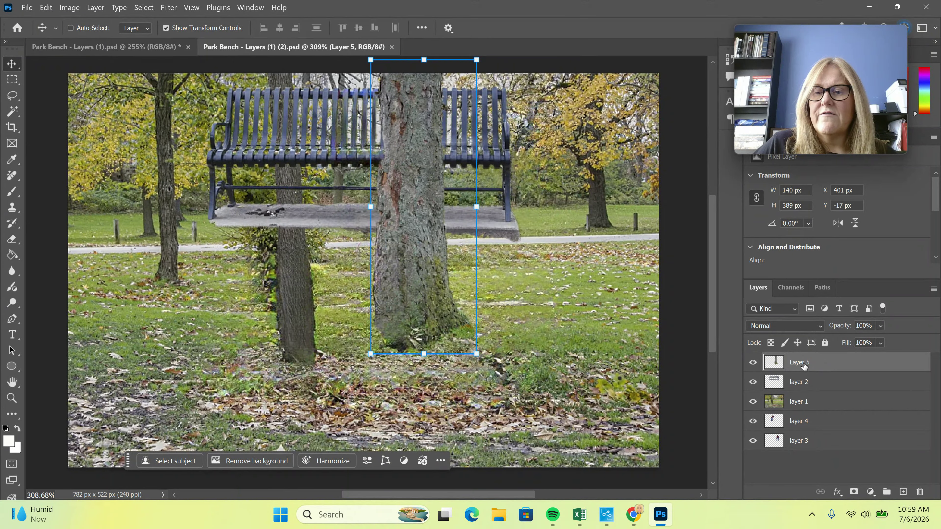
pyautogui.doubleClick(804, 365)
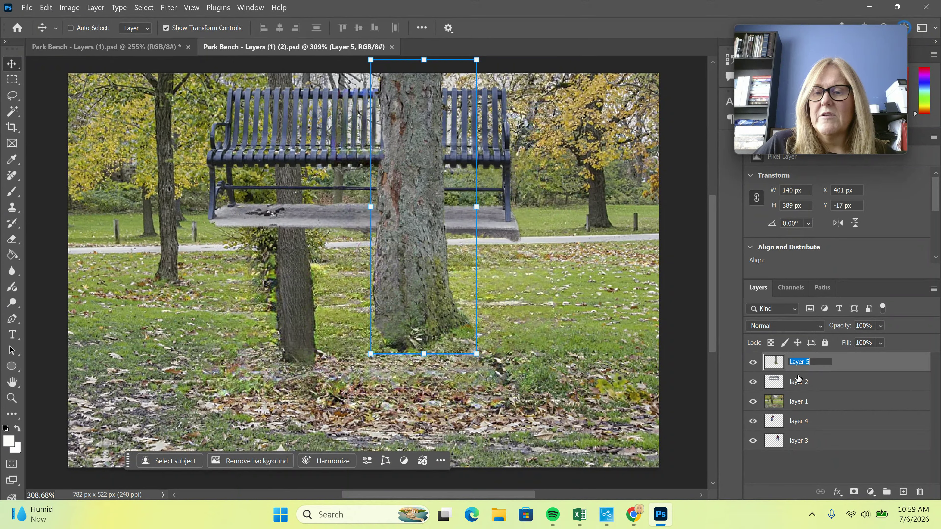
pyautogui.write('Tree')
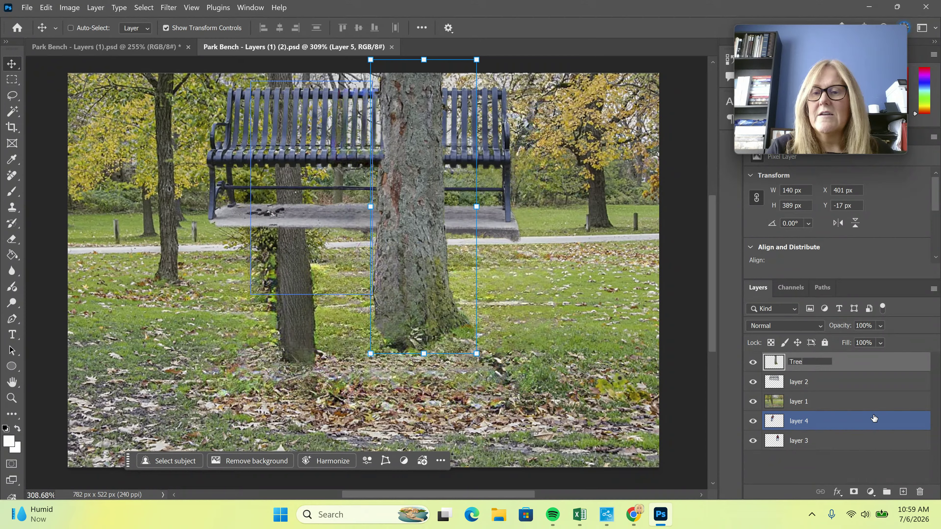
pyautogui.press('Return')
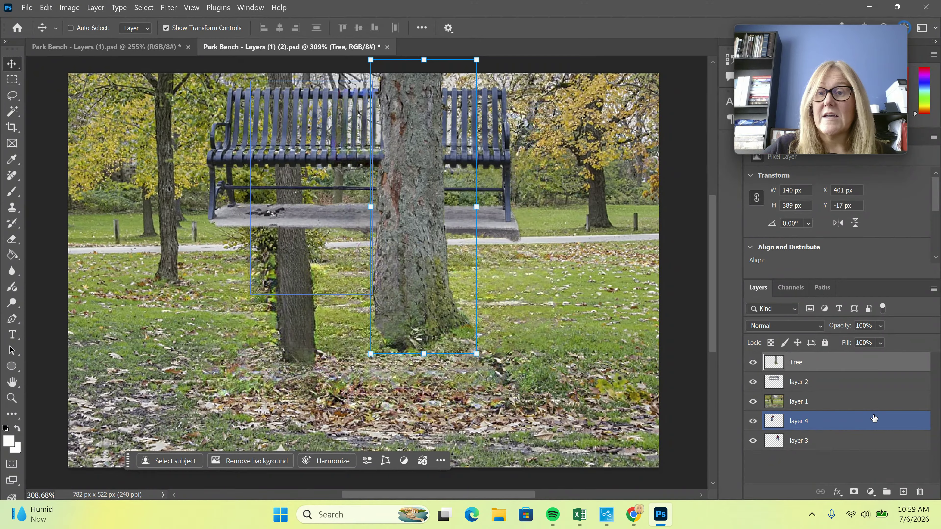
# Rename layer 2, which holds the park bench, as Bench
pyautogui.click(800, 384)
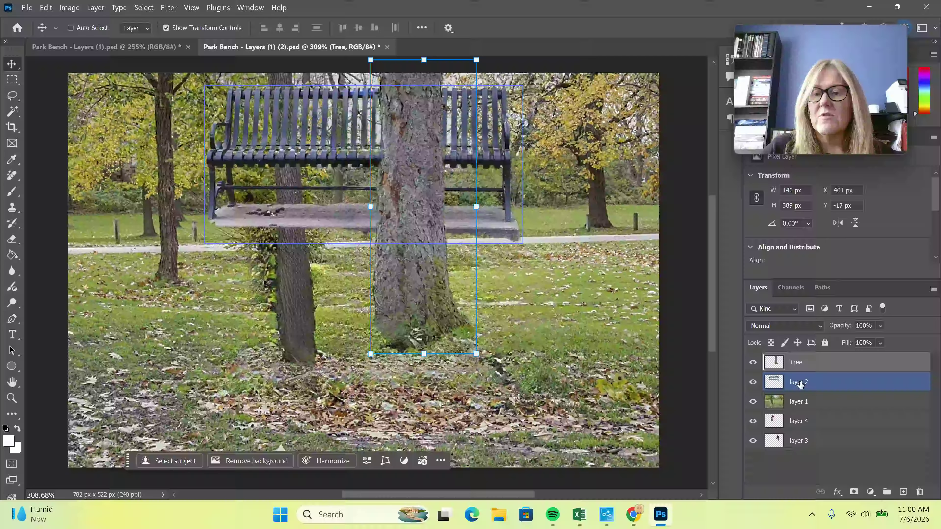
pyautogui.doubleClick(800, 382)
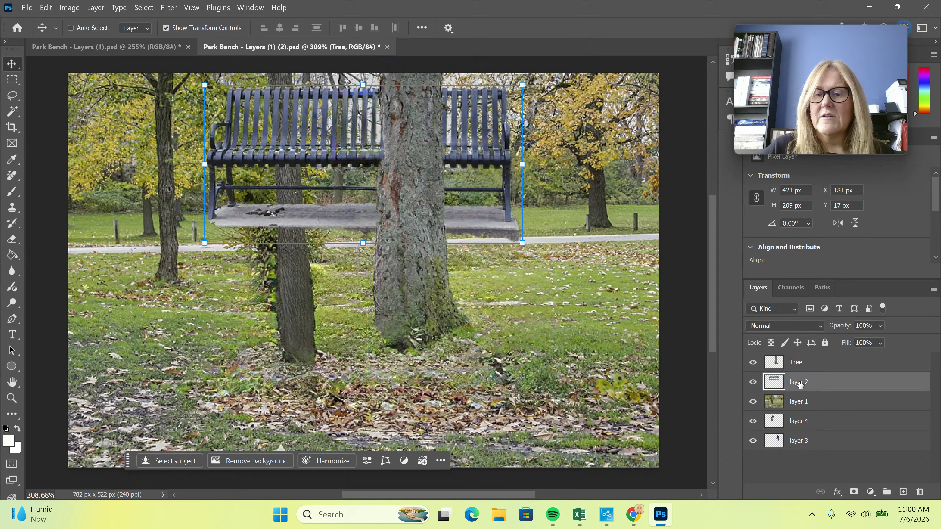
pyautogui.write('Be')
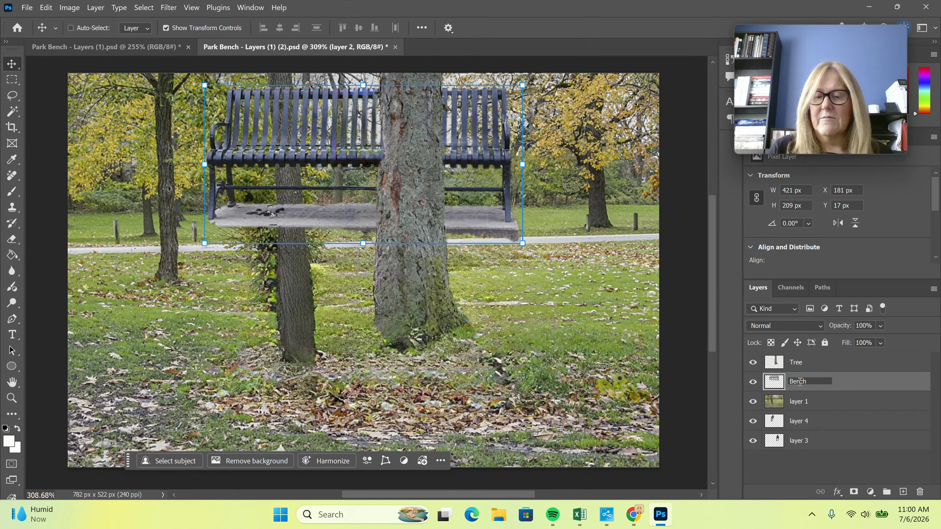
pyautogui.write('nch')
pyautogui.press('Return')
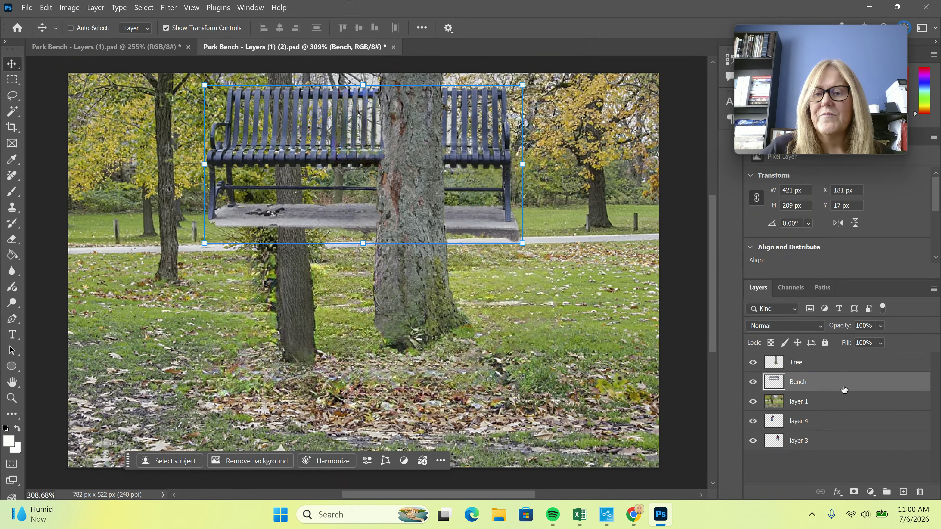
# Rename layer 1, which holds the park scenery, as Background
pyautogui.doubleClick(800, 404)
pyautogui.write('Background')
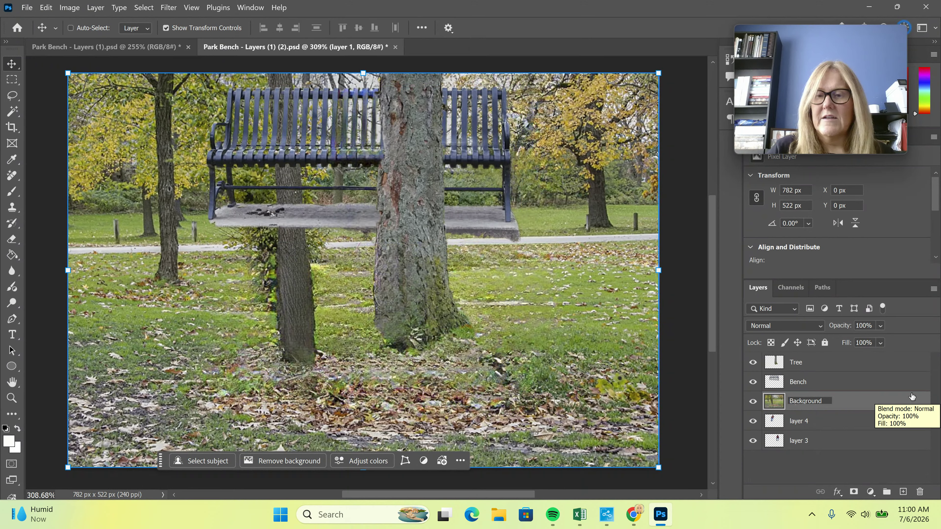
pyautogui.press('Return')
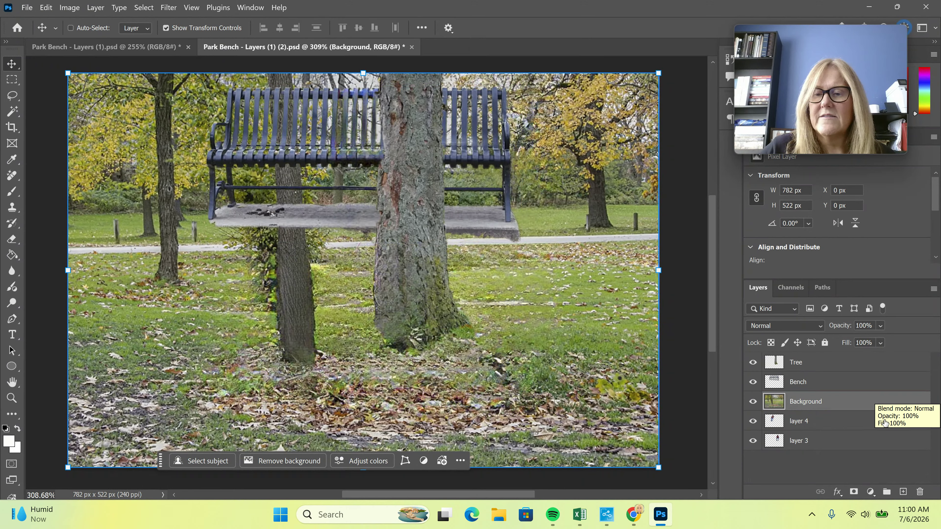
# Rename layer 4 as Side
pyautogui.click(805, 427)
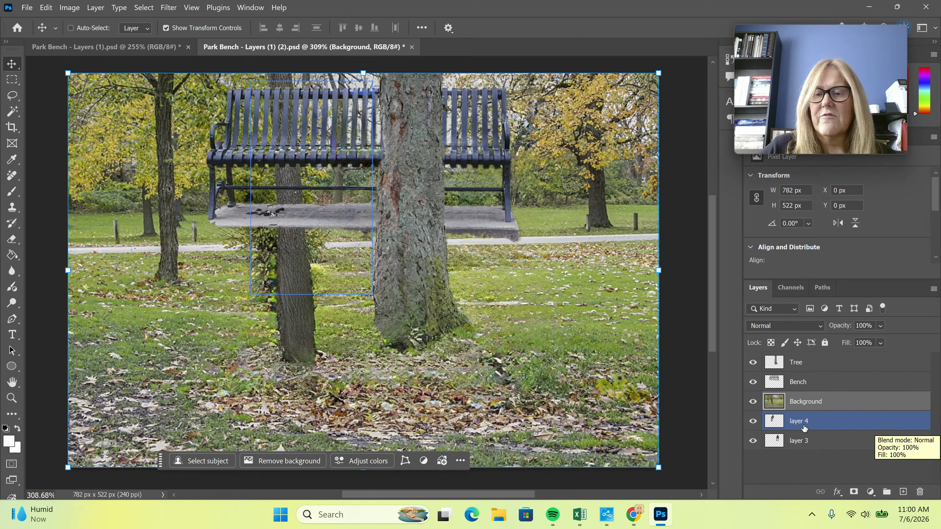
pyautogui.doubleClick(865, 419)
pyautogui.write('Side')
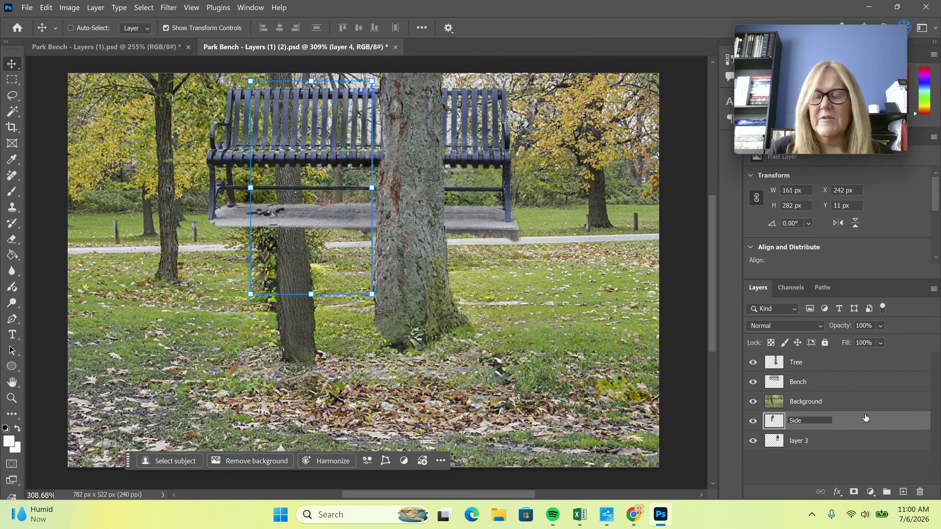
pyautogui.press('Return')
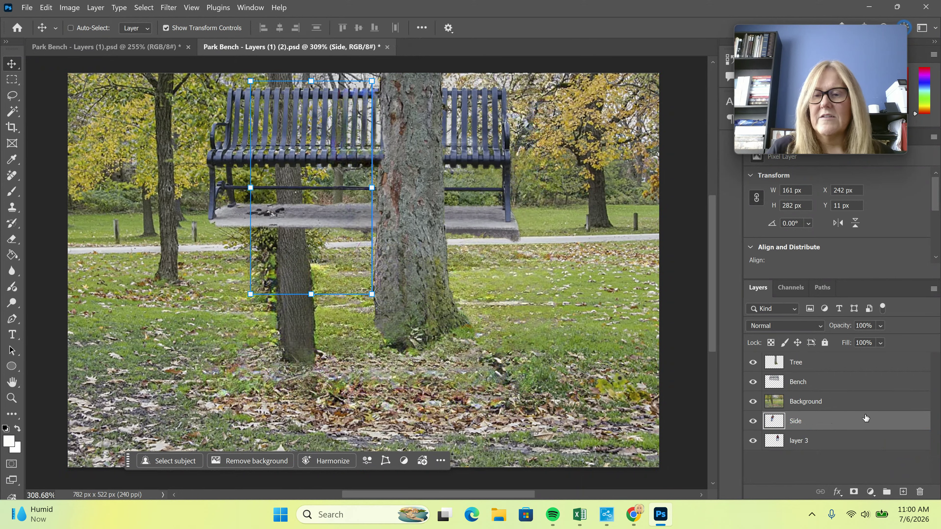
# Rename layer 3 at the bottom of the layer stack as Book
pyautogui.click(801, 441)
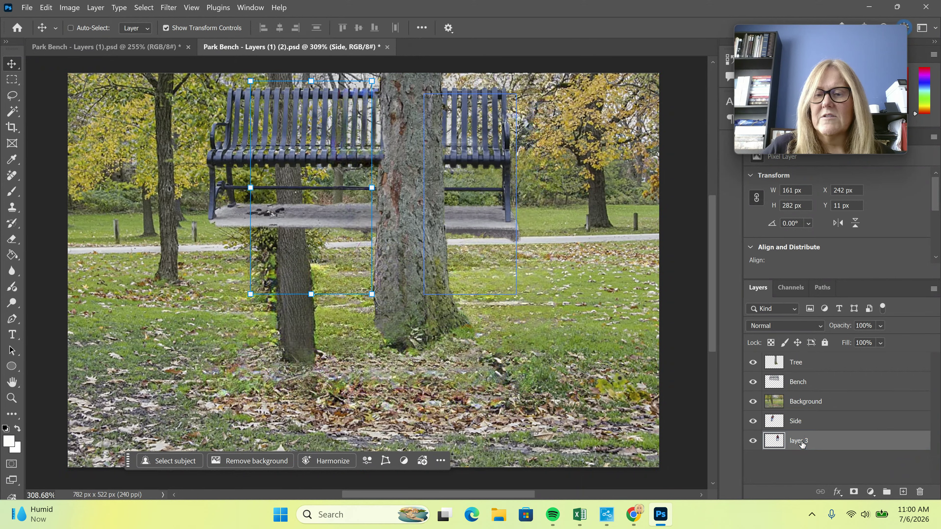
pyautogui.doubleClick(800, 441)
pyautogui.write('Boo')
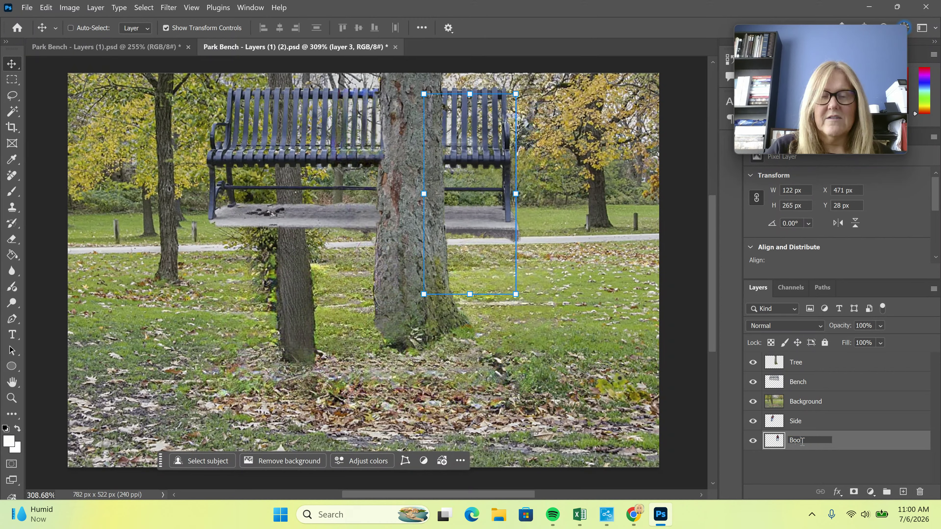
pyautogui.write('k')
pyautogui.press('Return')
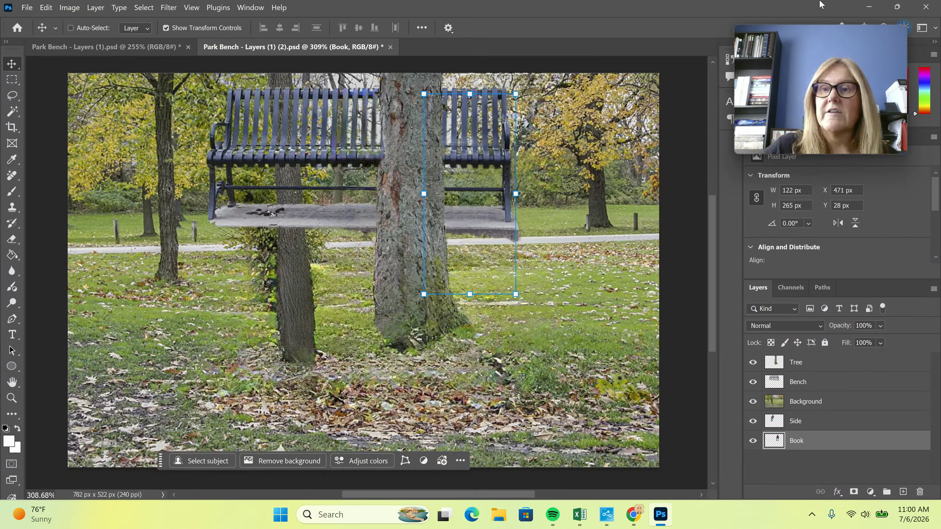
# Check the layer order instruction on the assignment page in Chrome, and in Photoshop move the Background layer below all other layers
pyautogui.click(868, 8)
pyautogui.scroll(-2, 394, 215)
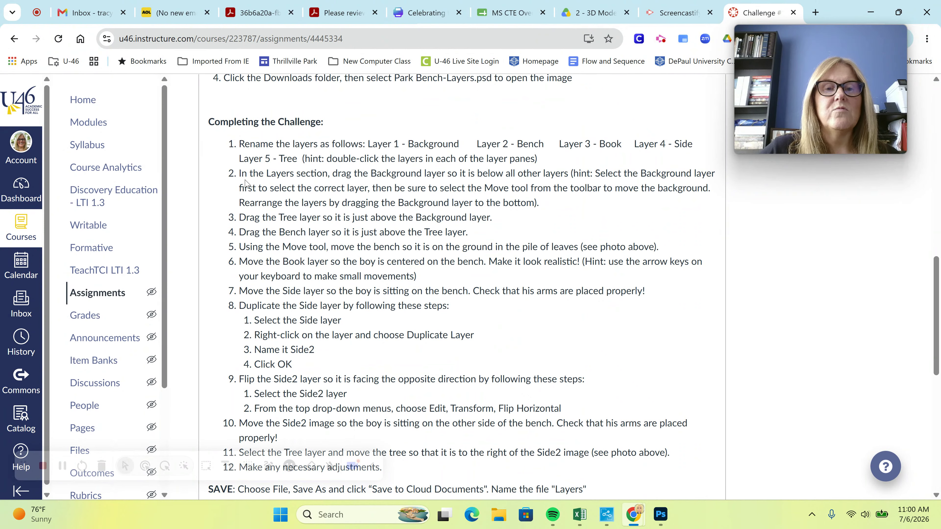
pyautogui.moveTo(371, 175); pyautogui.dragTo(444, 176)
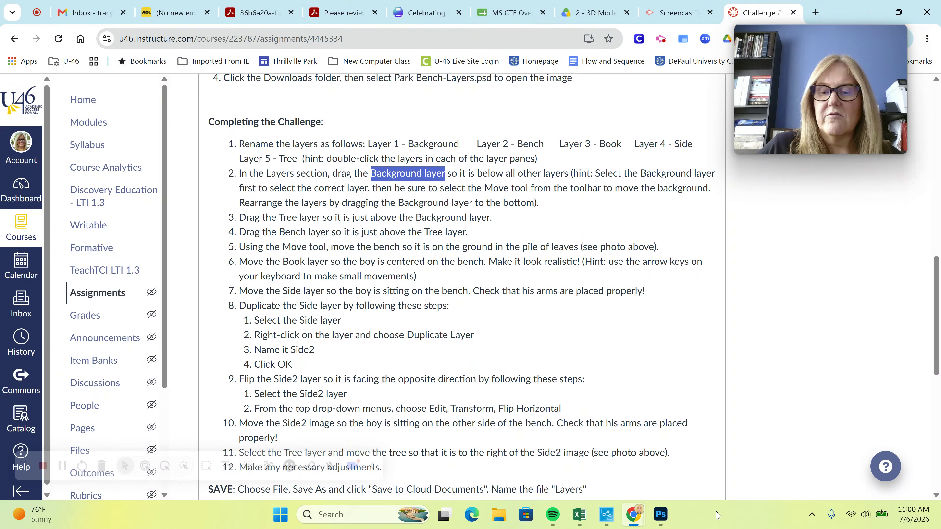
pyautogui.click(660, 514)
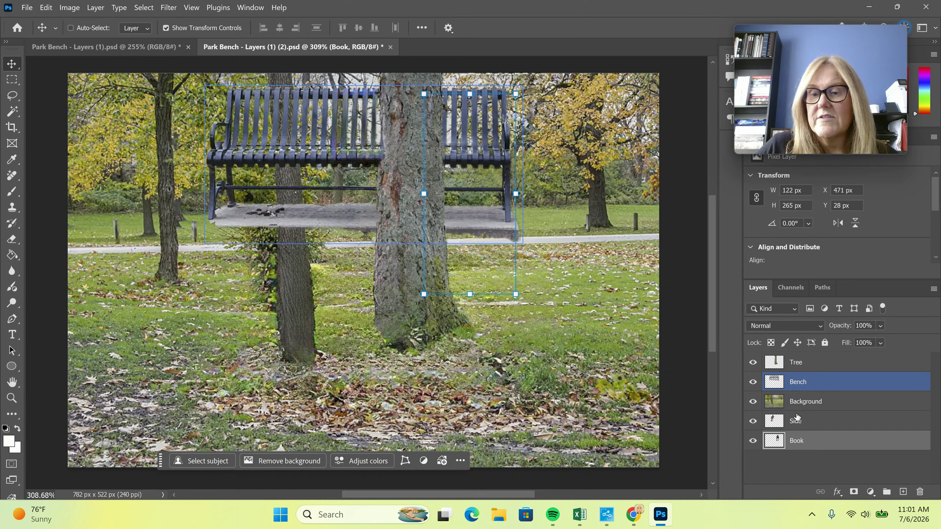
pyautogui.click(837, 403)
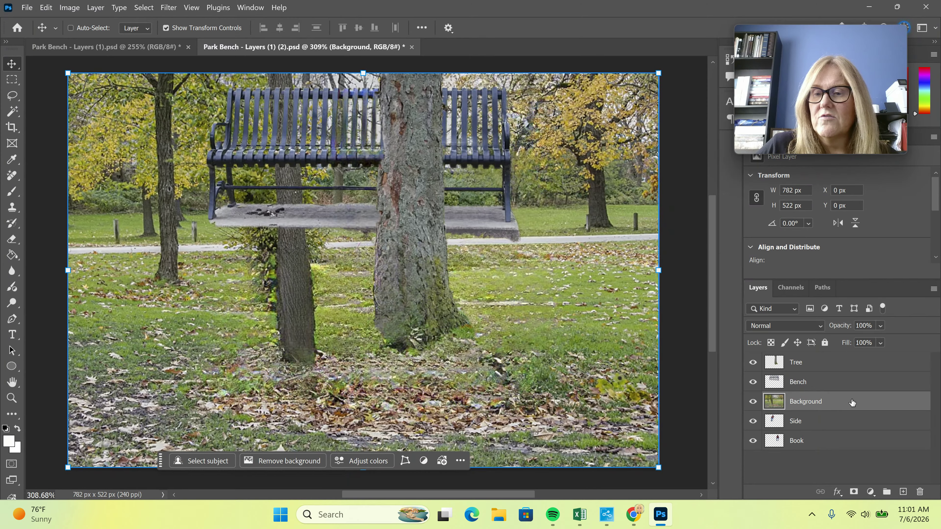
pyautogui.moveTo(855, 402); pyautogui.dragTo(862, 445)
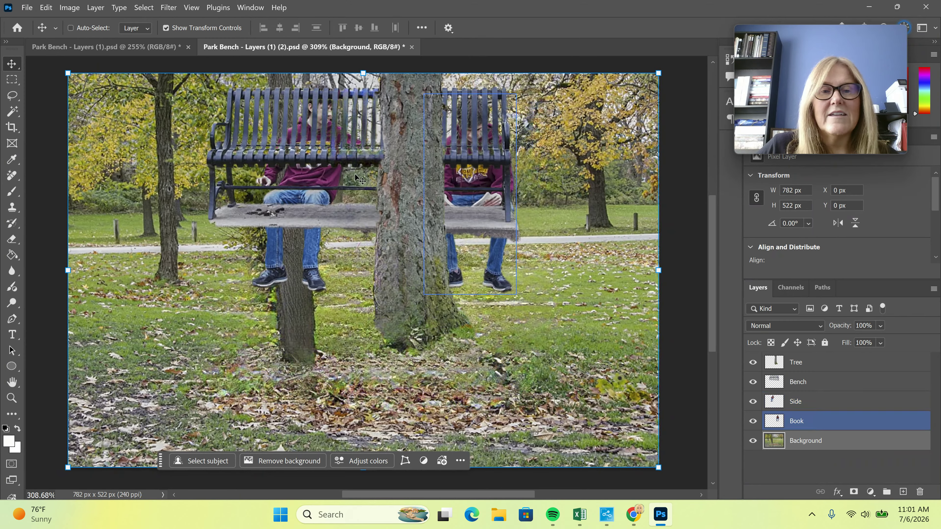
# Check the Tree layer instruction on the assignment page in Chrome, and in Photoshop move the Tree layer just above the Background layer
pyautogui.keyDown('ctrl'); pyautogui.click(468, 181); pyautogui.keyUp('ctrl')
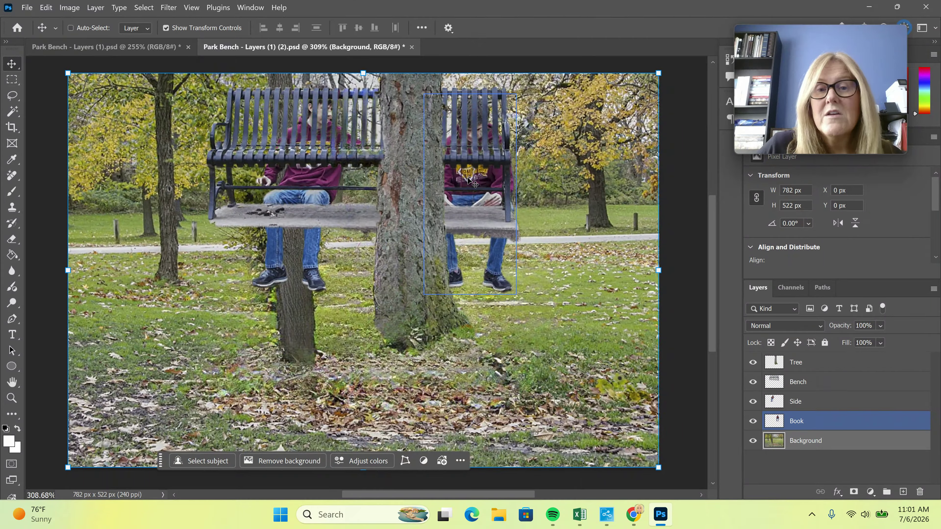
pyautogui.click(870, 9)
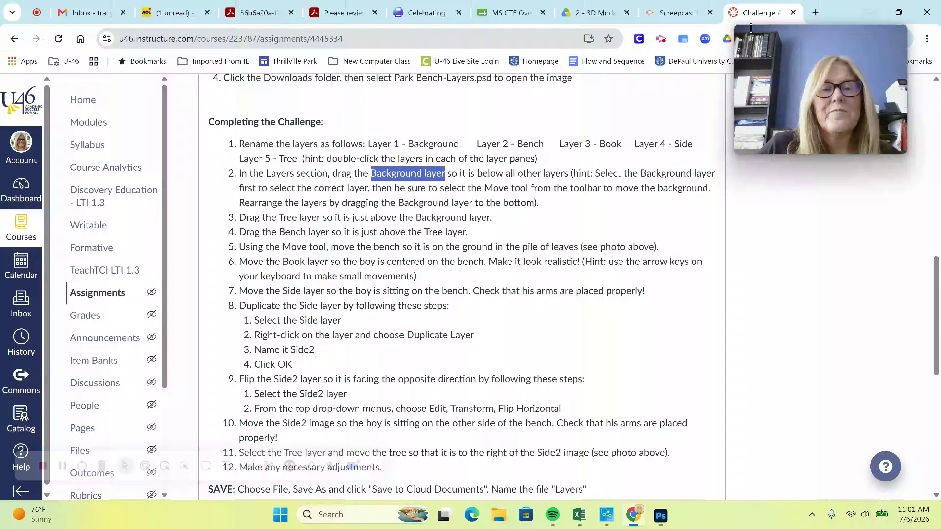
pyautogui.moveTo(279, 221); pyautogui.dragTo(451, 222)
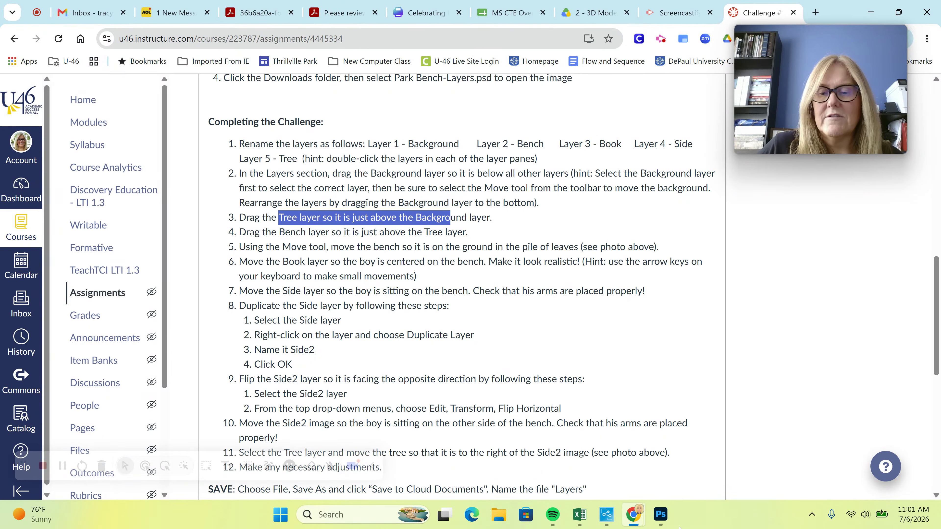
pyautogui.click(656, 521)
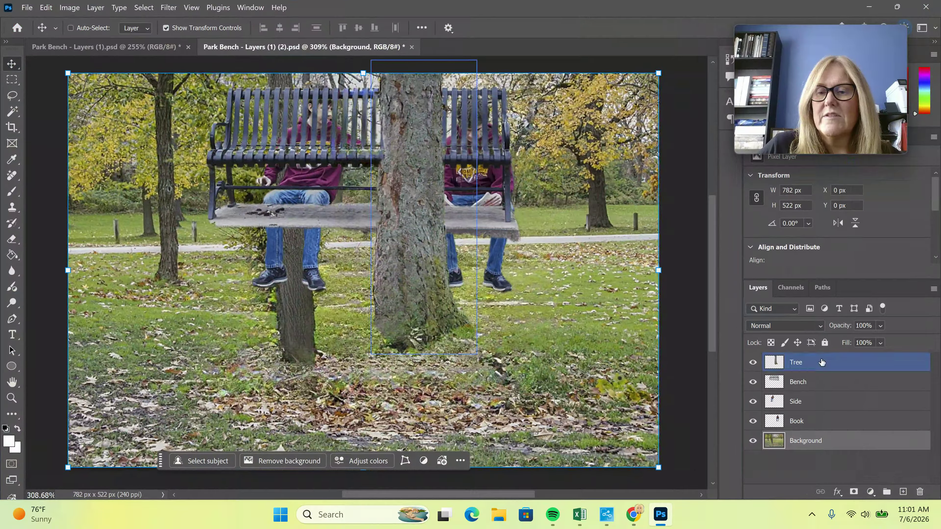
pyautogui.click(791, 363)
pyautogui.moveTo(828, 362); pyautogui.dragTo(839, 421)
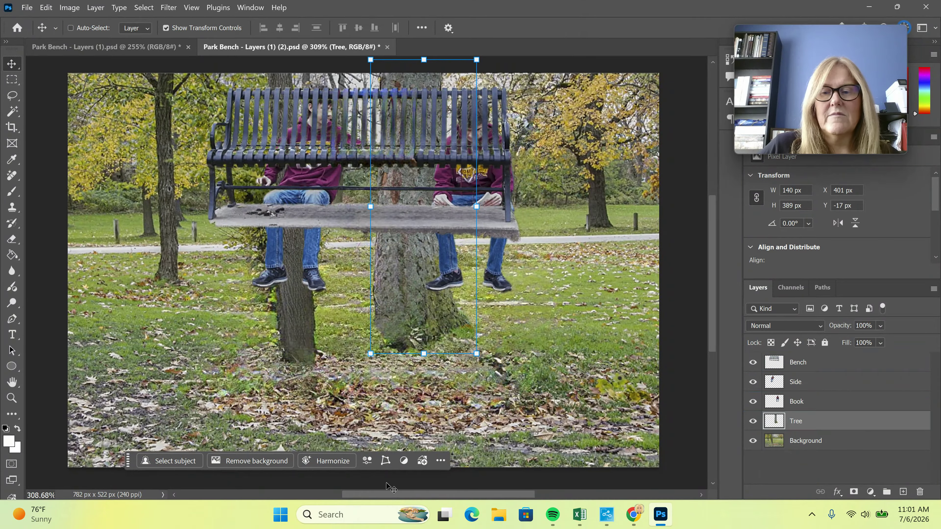
# Read the Bench layer instruction on the Chrome assignment page, and in Photoshop move the Bench layer just above the Tree layer
pyautogui.click(869, 7)
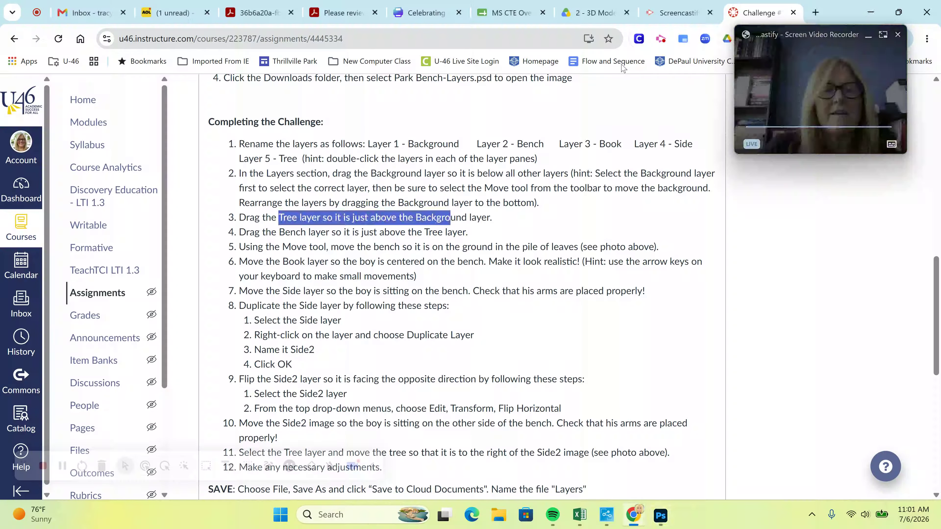
pyautogui.moveTo(241, 232); pyautogui.dragTo(430, 234)
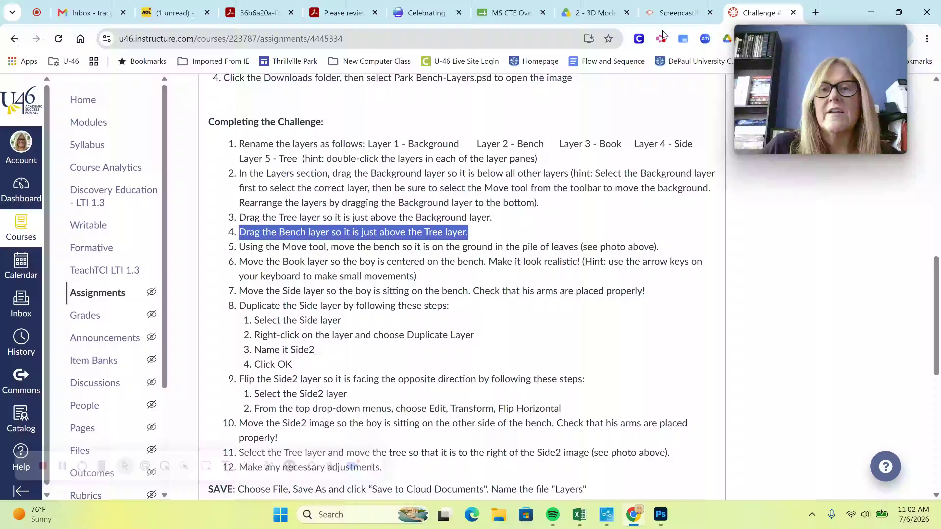
pyautogui.click(660, 514)
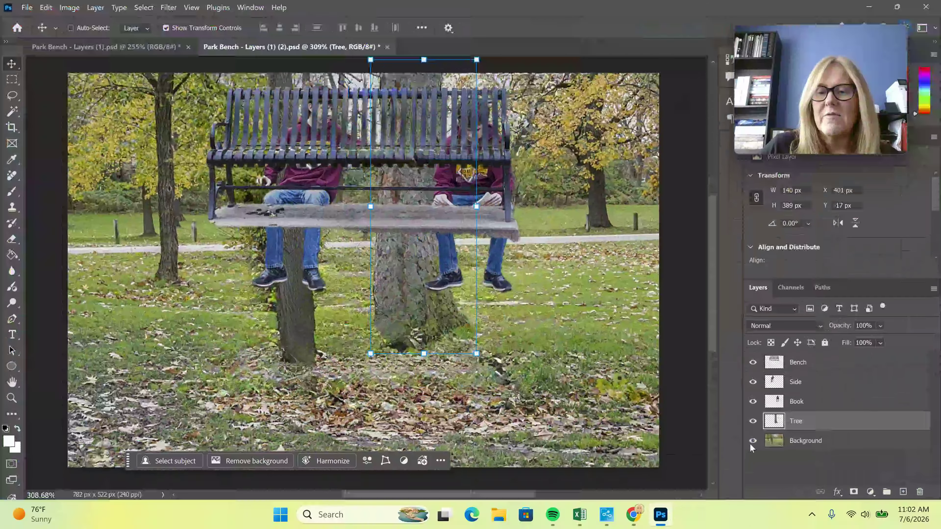
pyautogui.click(817, 362)
pyautogui.moveTo(817, 362); pyautogui.dragTo(820, 405)
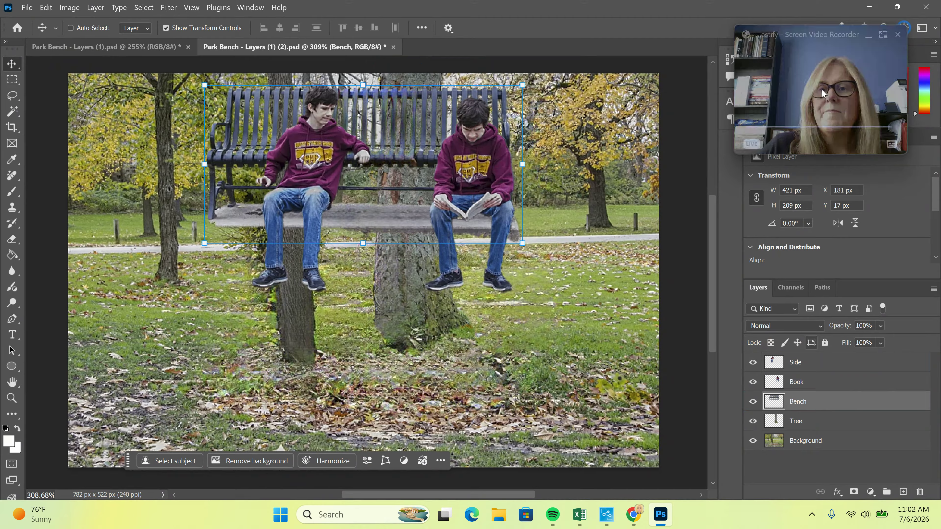
# Review the bench instruction and example photo in Chrome, and in Photoshop move the bench onto the leaf pile at about X 284, Y 268 px
pyautogui.click(868, 8)
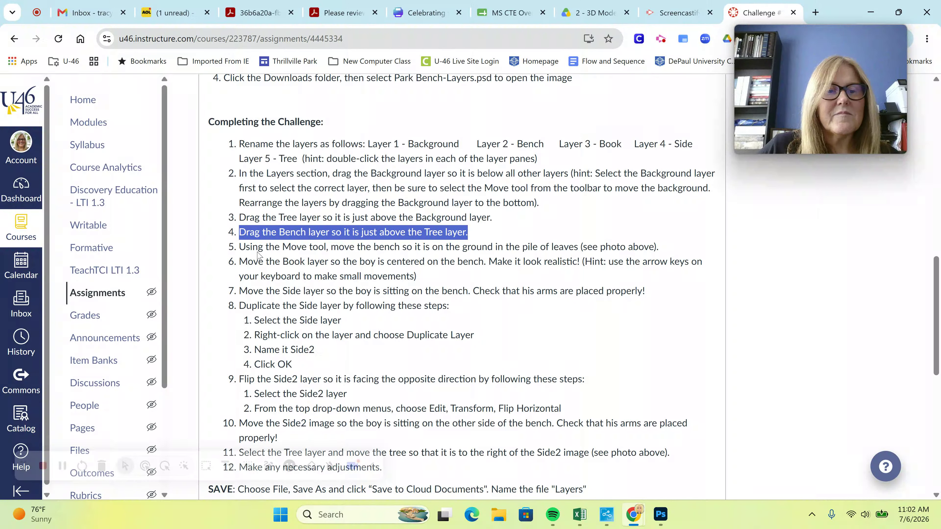
pyautogui.moveTo(242, 245); pyautogui.dragTo(627, 252)
pyautogui.scroll(10, 585, 330)
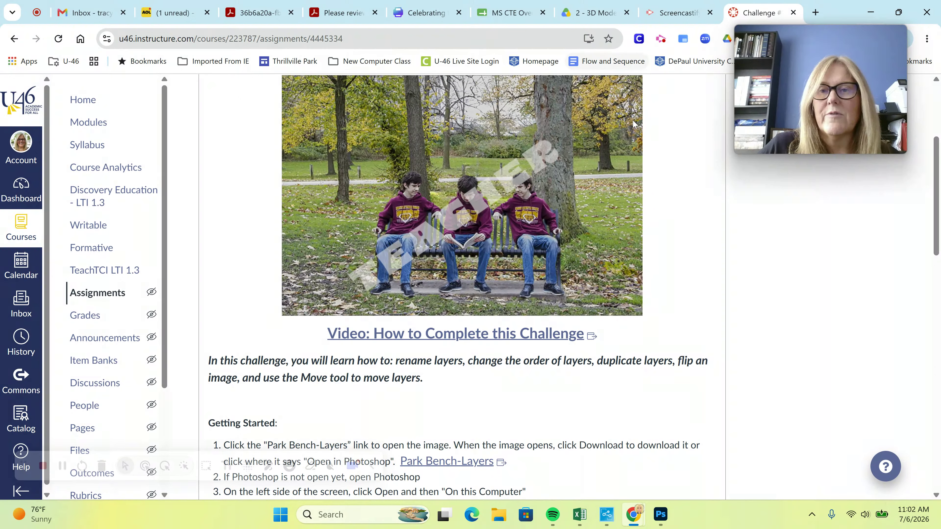
pyautogui.click(660, 516)
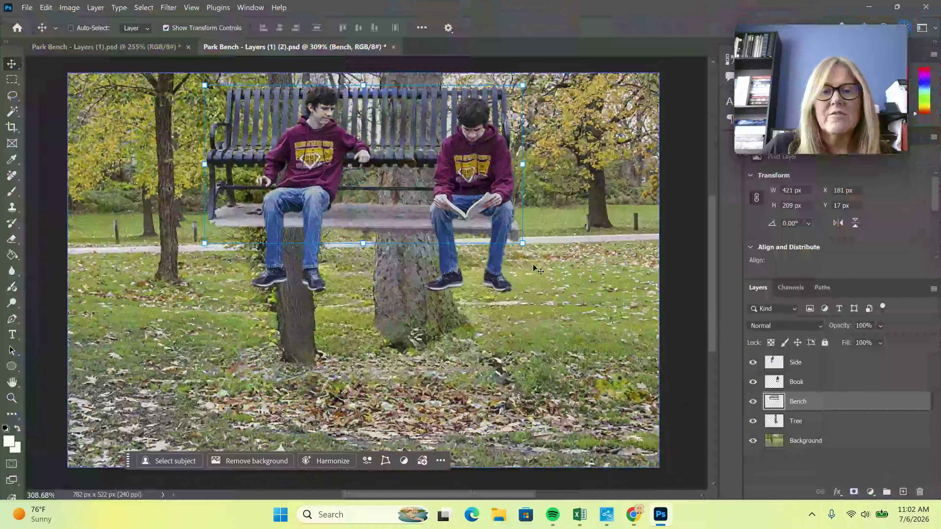
pyautogui.click(839, 403)
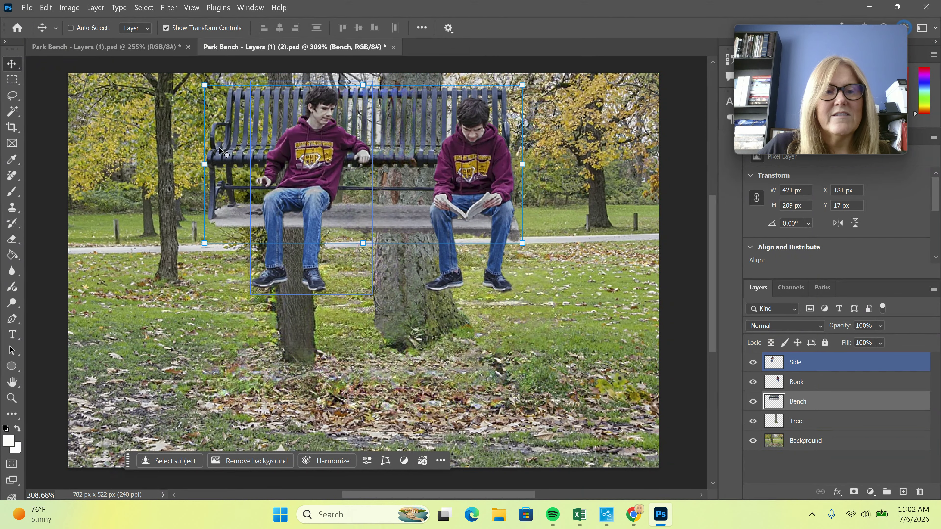
pyautogui.moveTo(220, 150); pyautogui.dragTo(300, 340)
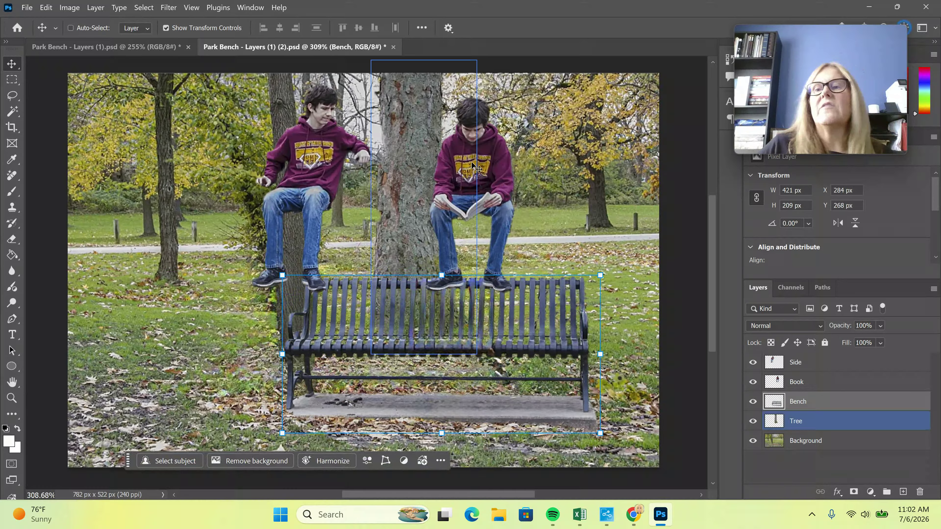
# Read the Book layer instruction in Chrome, and in Photoshop move the reading boy onto the middle of the bench at about X 419, Y 195 px
pyautogui.hotkey('alt', 'Tab')
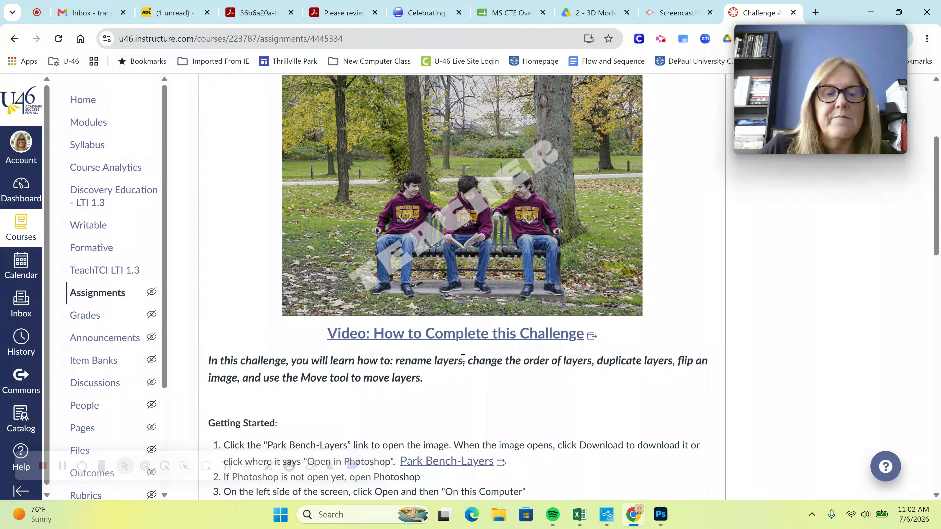
pyautogui.scroll(-10, 473, 357)
pyautogui.click(282, 199)
pyautogui.moveTo(245, 200); pyautogui.dragTo(536, 205)
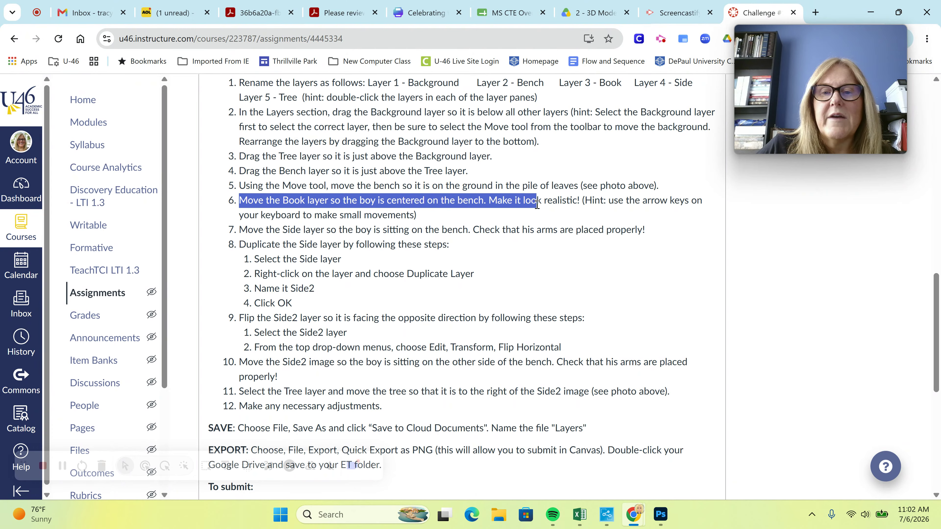
pyautogui.moveTo(594, 210); pyautogui.dragTo(641, 212)
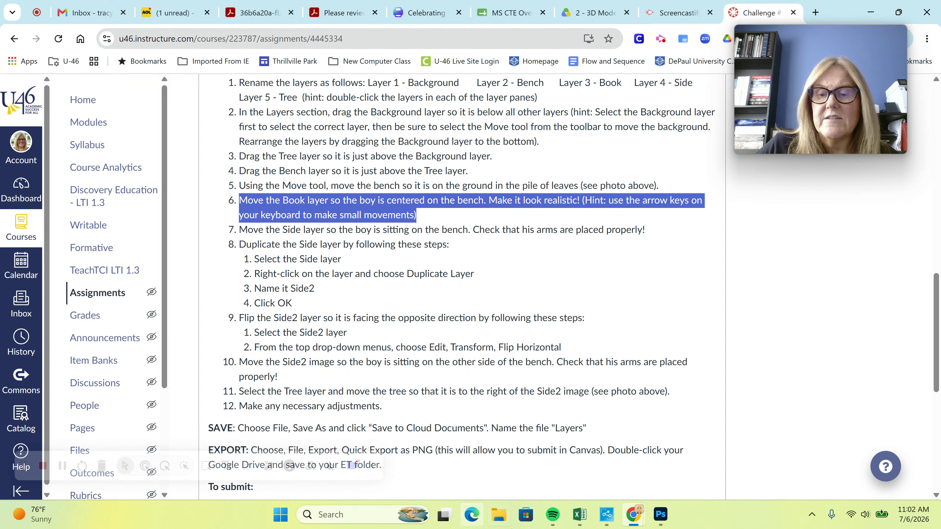
pyautogui.click(660, 515)
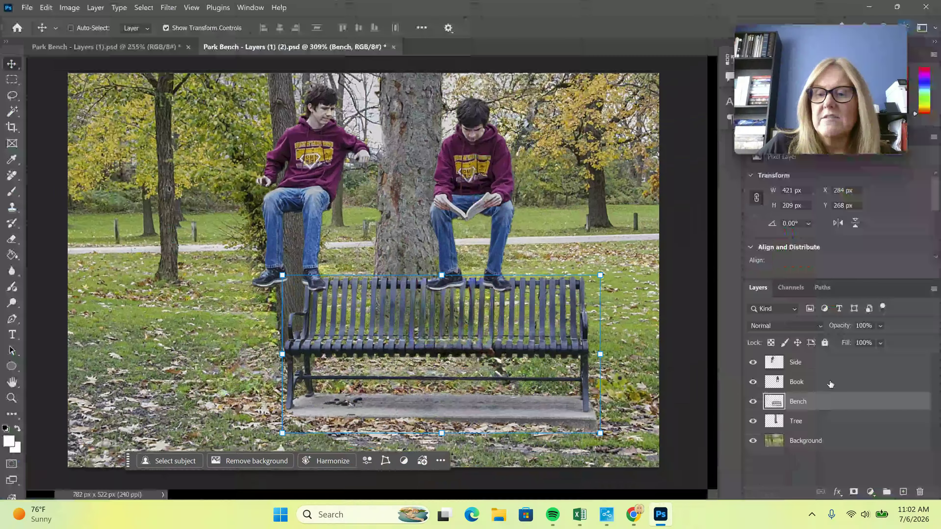
pyautogui.click(822, 382)
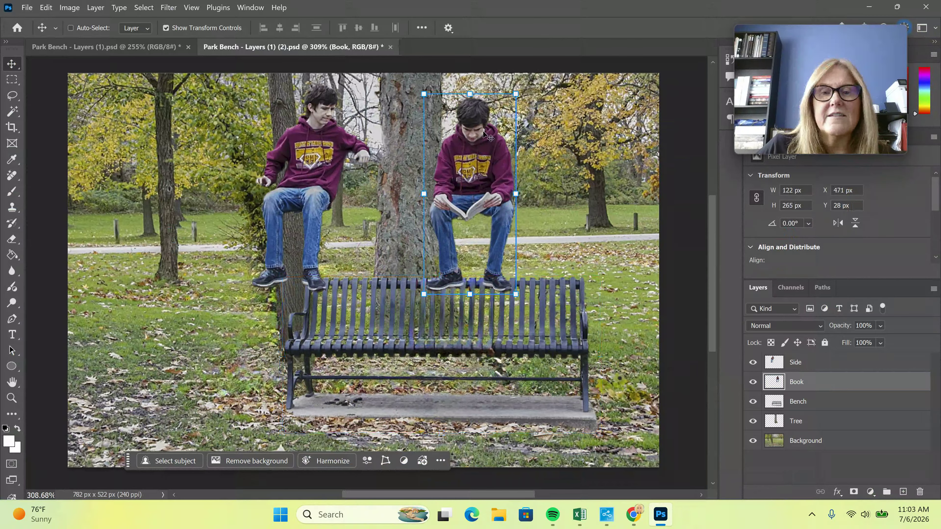
pyautogui.moveTo(473, 154); pyautogui.dragTo(436, 292)
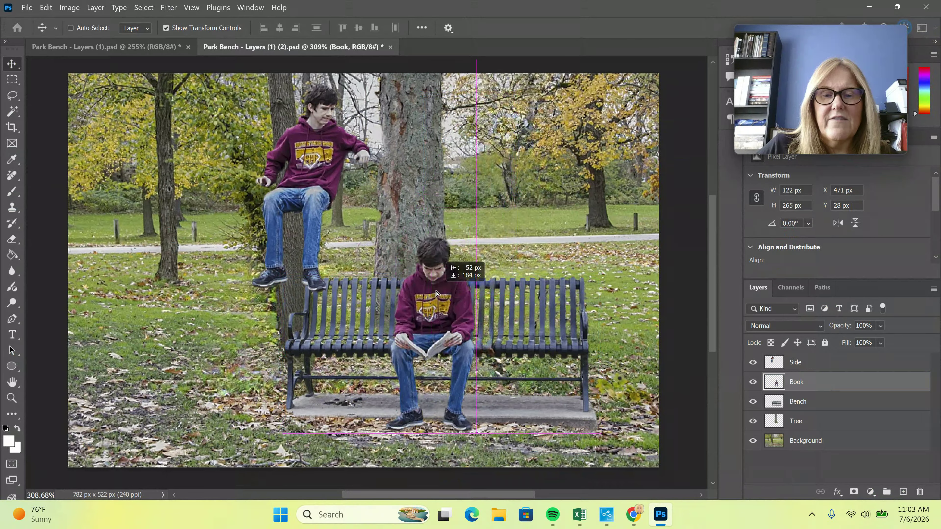
pyautogui.moveTo(415, 420); pyautogui.dragTo(415, 420)
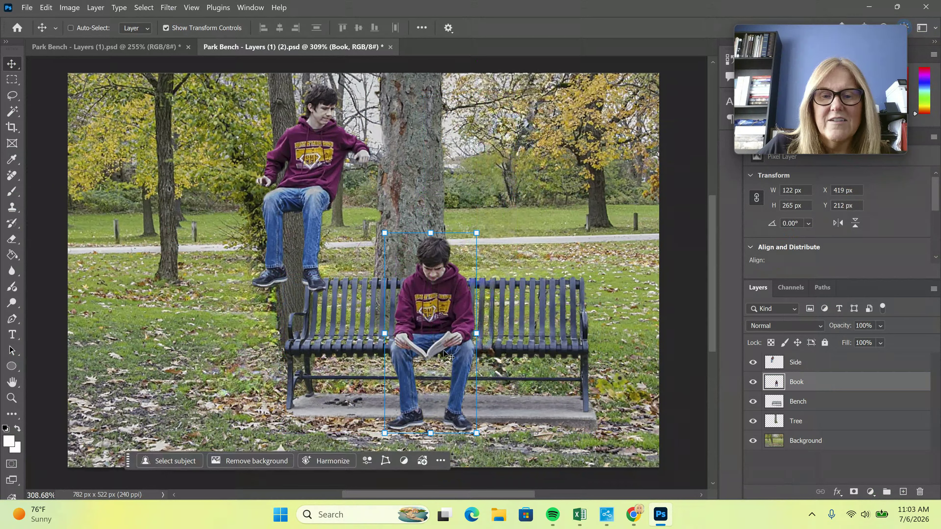
pyautogui.moveTo(434, 309)
pyautogui.mouseDown()
pyautogui.moveTo(434, 281)
pyautogui.moveTo(437, 312)
pyautogui.moveTo(438, 290)
pyautogui.moveTo(439, 300)
pyautogui.mouseUp()
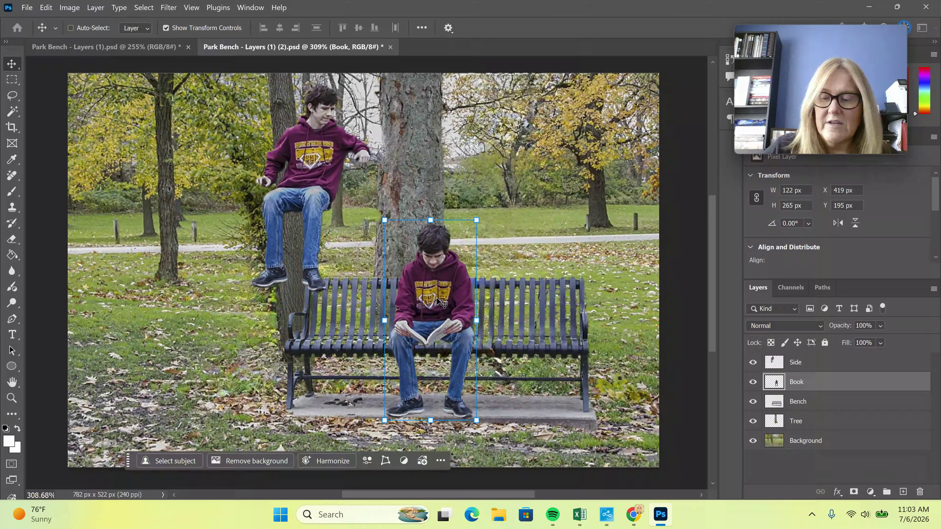
# Nudge the Book layer in small movements to X 422, Y 197 px so the boy sits realistically centred on the bench
pyautogui.press('Up')
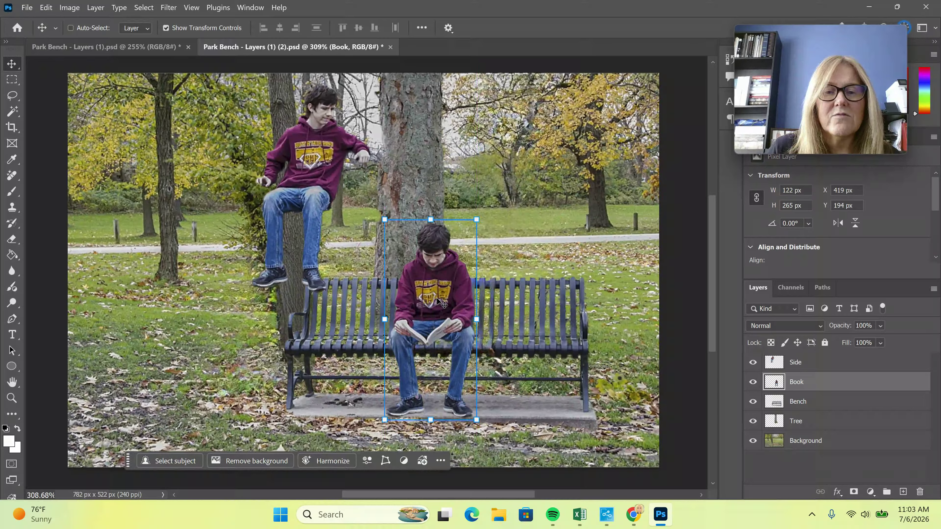
pyautogui.press('Up')
pyautogui.press('Down')
pyautogui.press('Down')
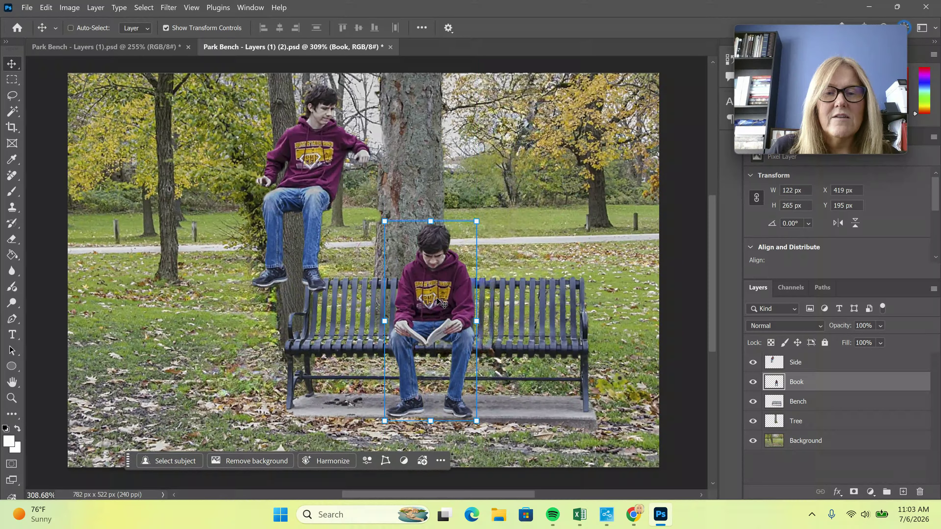
pyautogui.press('Down')
pyautogui.press('Down')
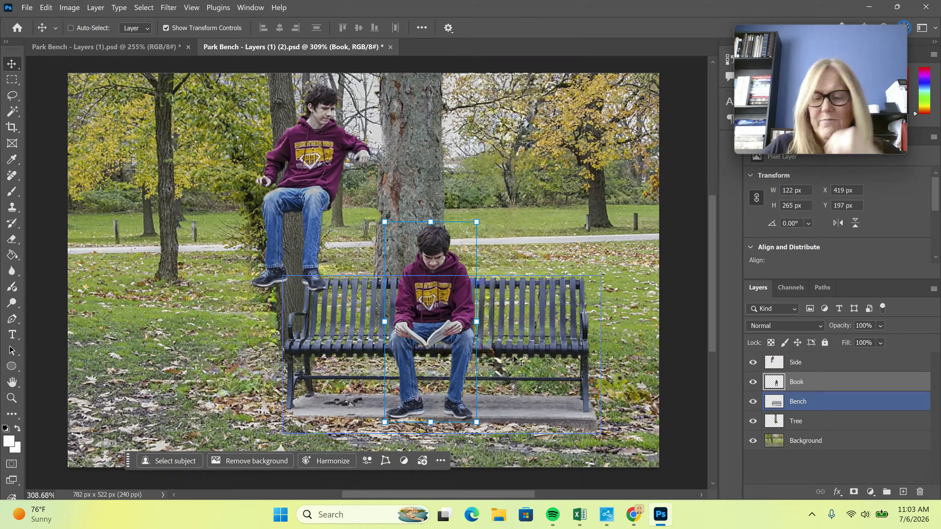
pyautogui.press('Right')
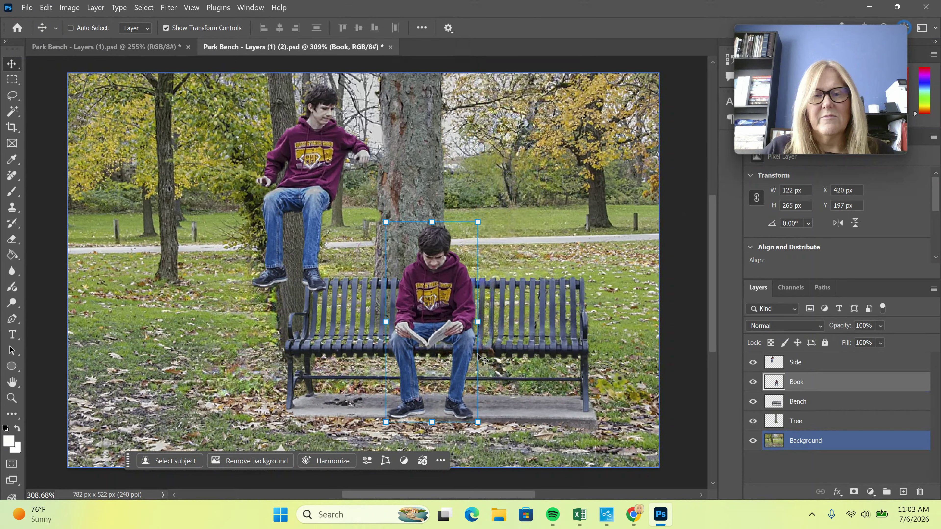
pyautogui.press('Right')
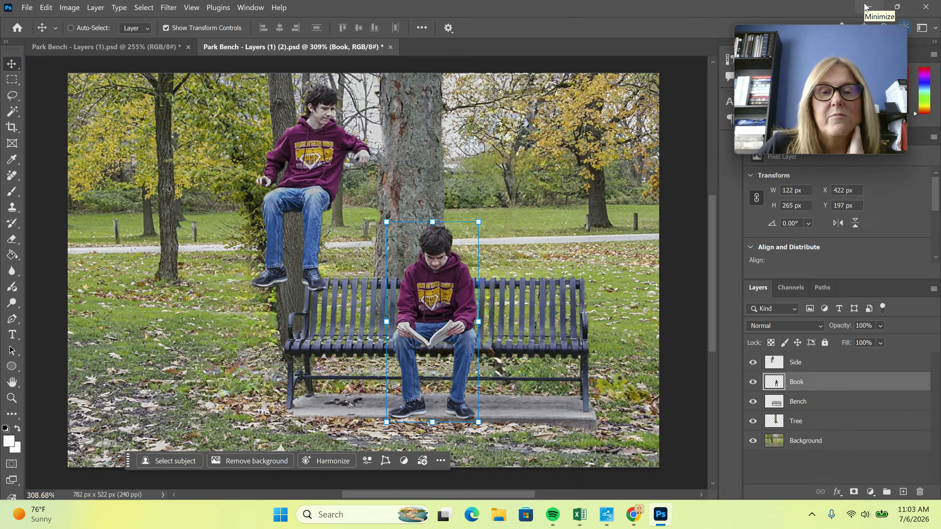
# Check the Side layer instruction in Chrome, and in Photoshop seat the Side boy at the bench's left end, at about X 280, Y 189 px
pyautogui.click(864, 6)
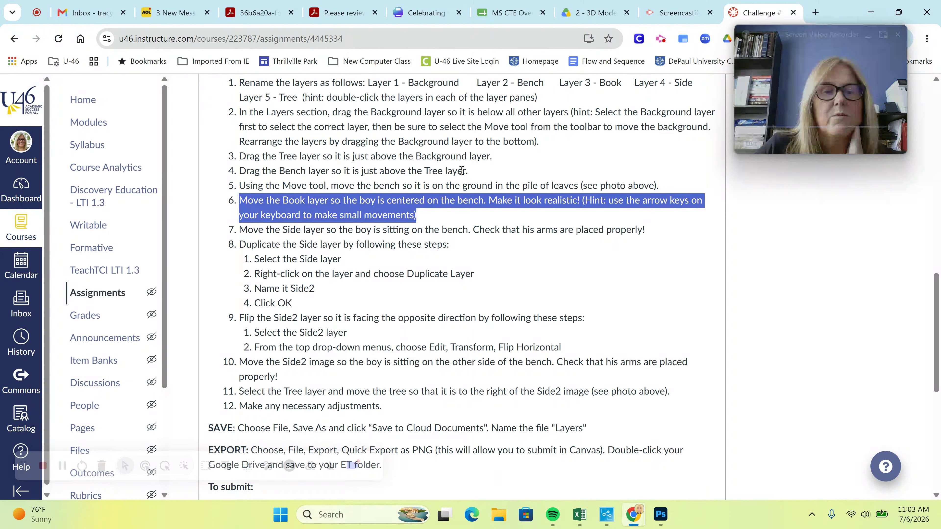
pyautogui.moveTo(242, 229); pyautogui.dragTo(644, 230)
pyautogui.click(661, 514)
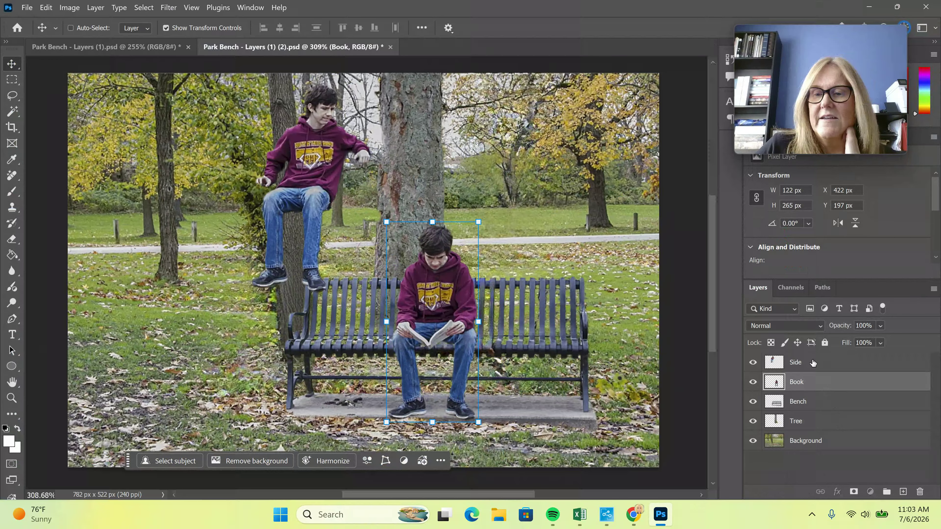
pyautogui.click(815, 362)
pyautogui.moveTo(314, 164); pyautogui.dragTo(355, 290)
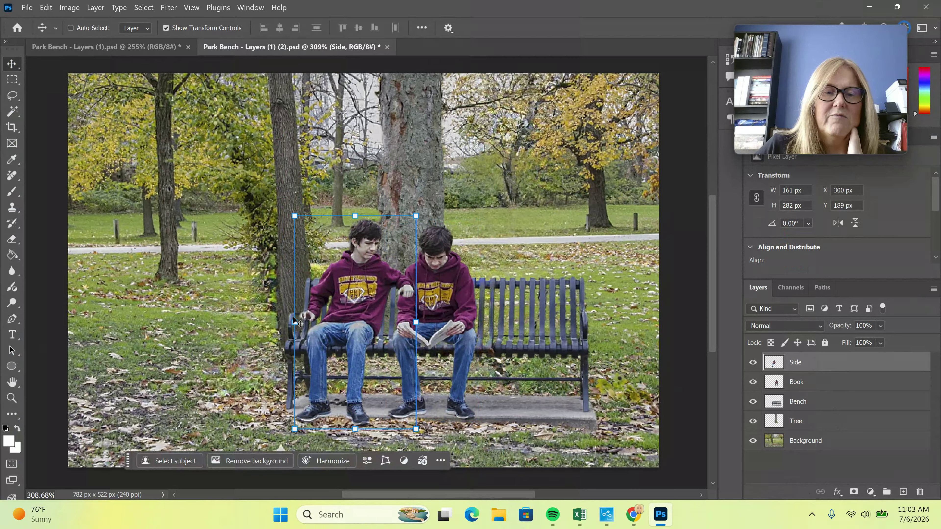
pyautogui.moveTo(366, 281); pyautogui.dragTo(353, 281)
pyautogui.press('Left')
pyautogui.press('Left')
pyautogui.press('Left')
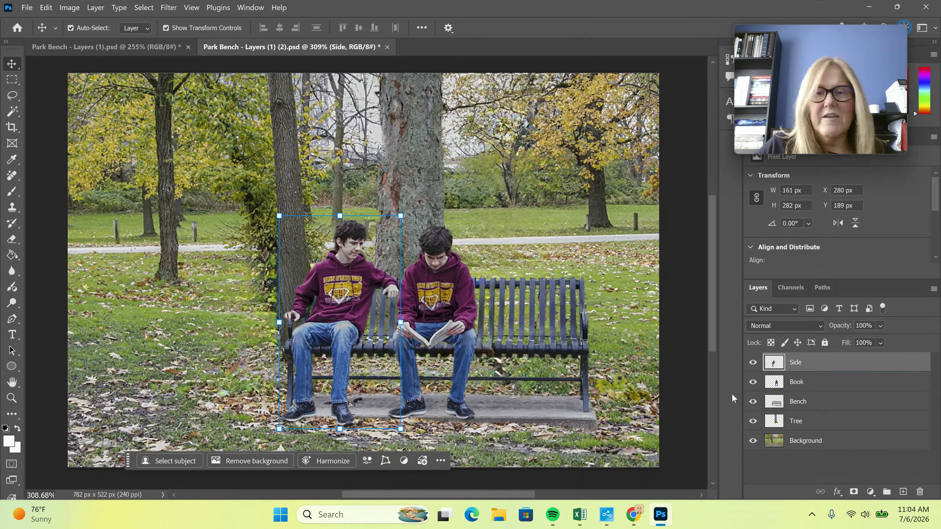
# Deselect all layers to inspect how the two boys sit on the bench and where the Side boy's arms rest
pyautogui.press('ctrl')
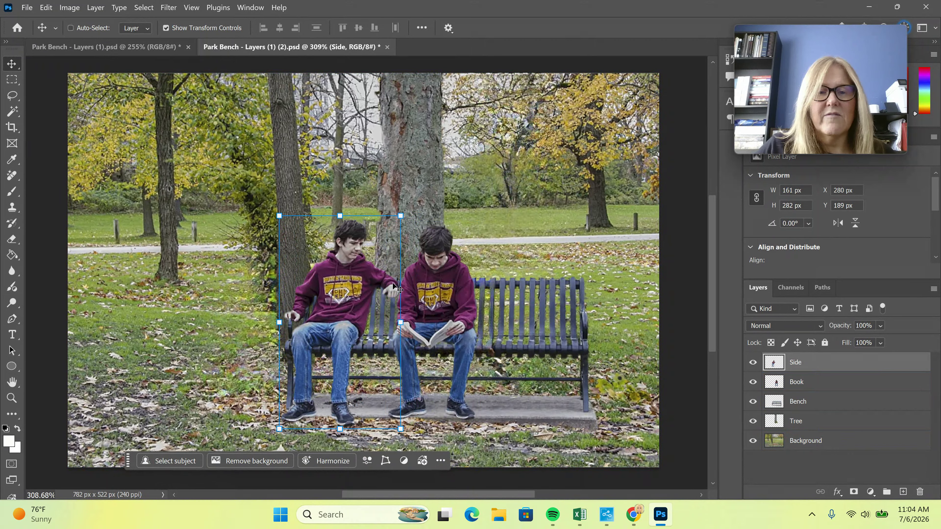
pyautogui.keyDown('ctrl'); pyautogui.click(684, 313); pyautogui.keyUp('ctrl')
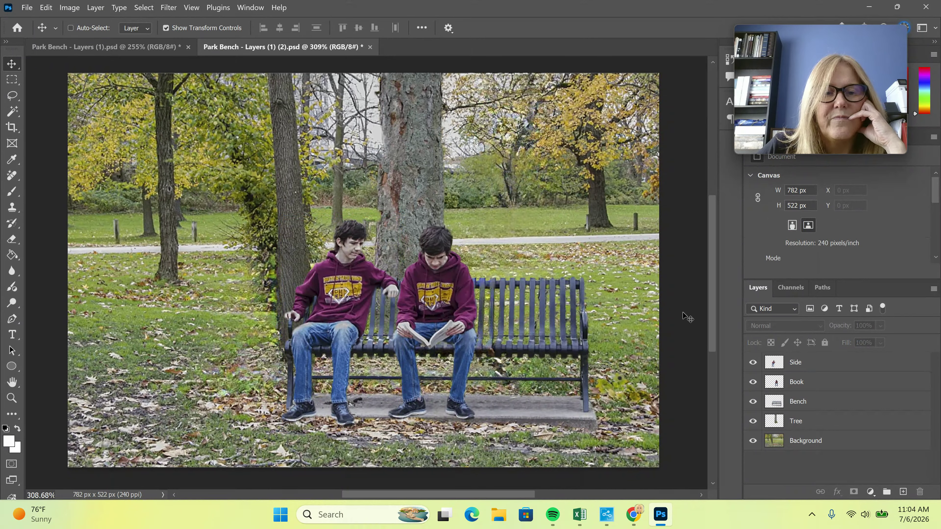
pyautogui.keyDown('ctrl'); pyautogui.click(629, 343); pyautogui.keyUp('ctrl')
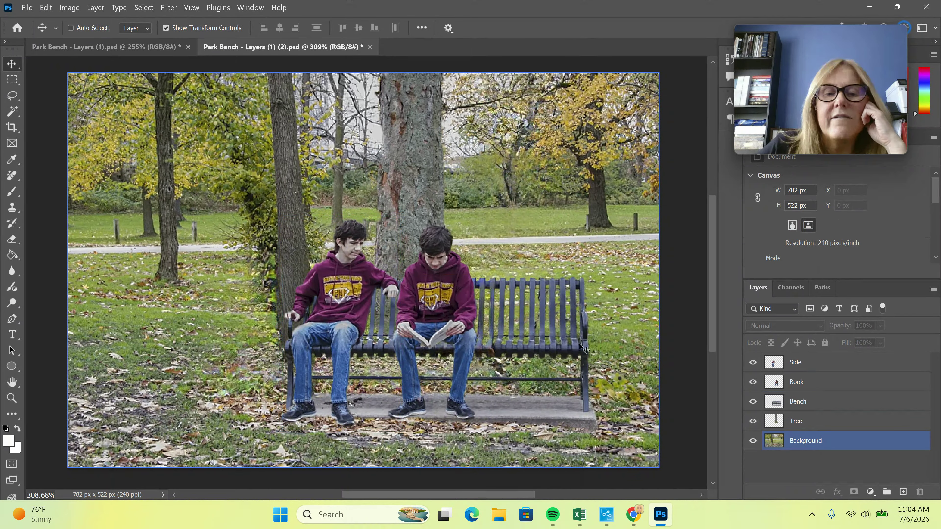
pyautogui.keyDown('ctrl'); pyautogui.click(577, 340); pyautogui.keyUp('ctrl')
pyautogui.keyDown('ctrl'); pyautogui.click(603, 288); pyautogui.keyUp('ctrl')
# Read the Duplicate Layer instructions in Chrome, and in Photoshop duplicate the Side layer under the name Side2
pyautogui.hotkey('alt', 'Tab')
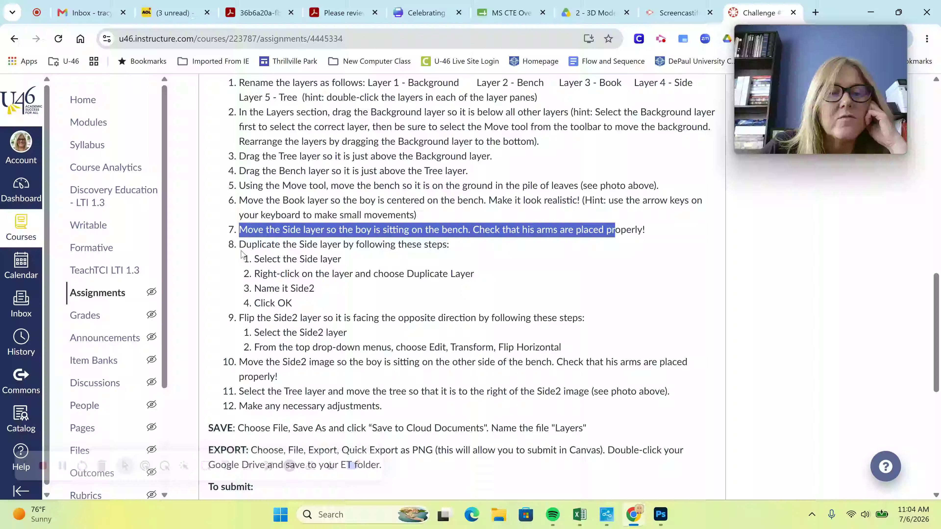
pyautogui.moveTo(241, 247); pyautogui.dragTo(428, 247)
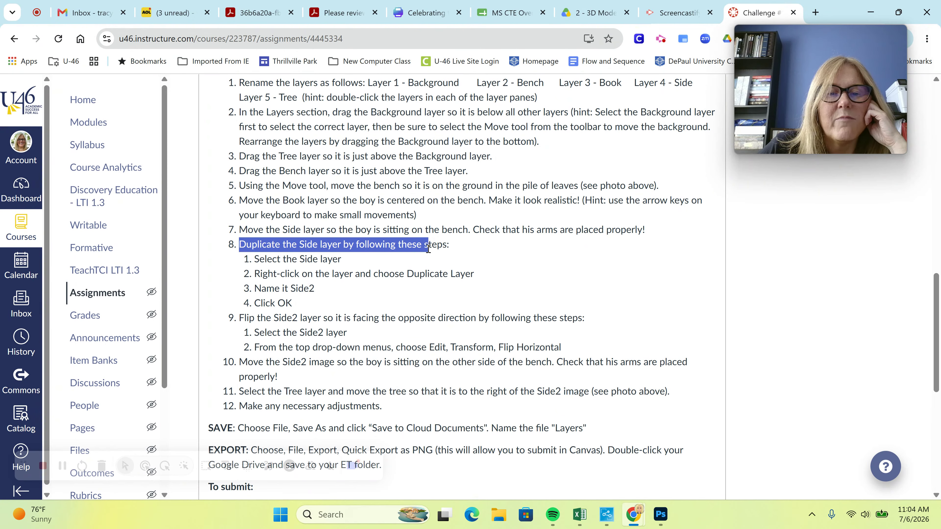
pyautogui.moveTo(254, 260); pyautogui.dragTo(326, 260)
pyautogui.moveTo(254, 276); pyautogui.dragTo(473, 284)
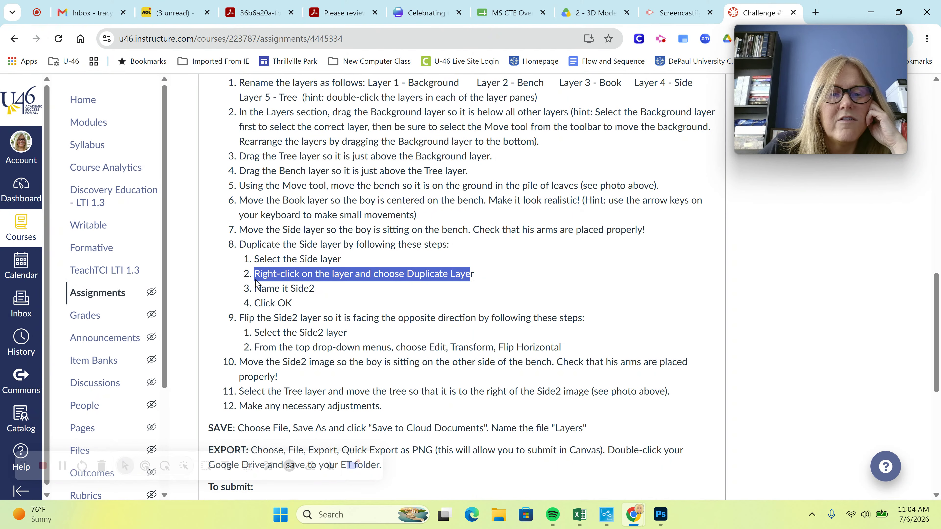
pyautogui.moveTo(261, 303); pyautogui.dragTo(274, 303)
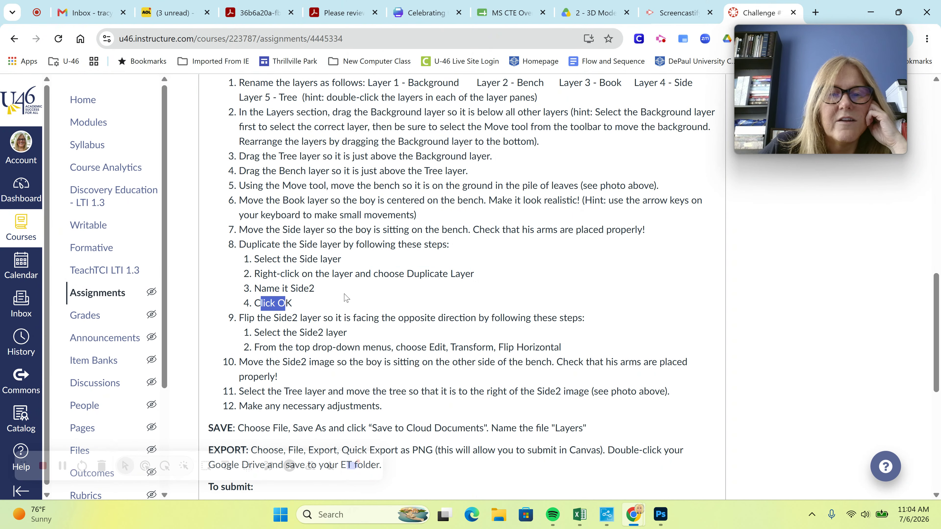
pyautogui.click(661, 515)
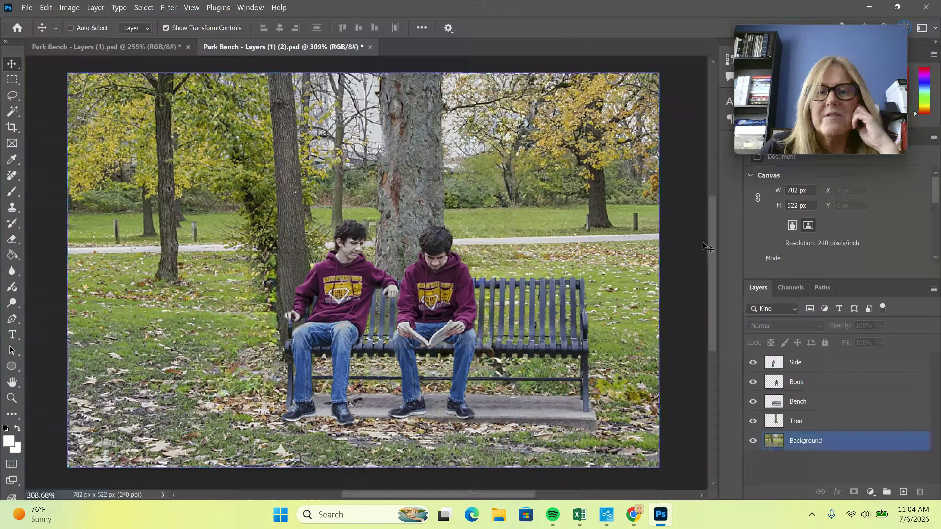
pyautogui.click(683, 222)
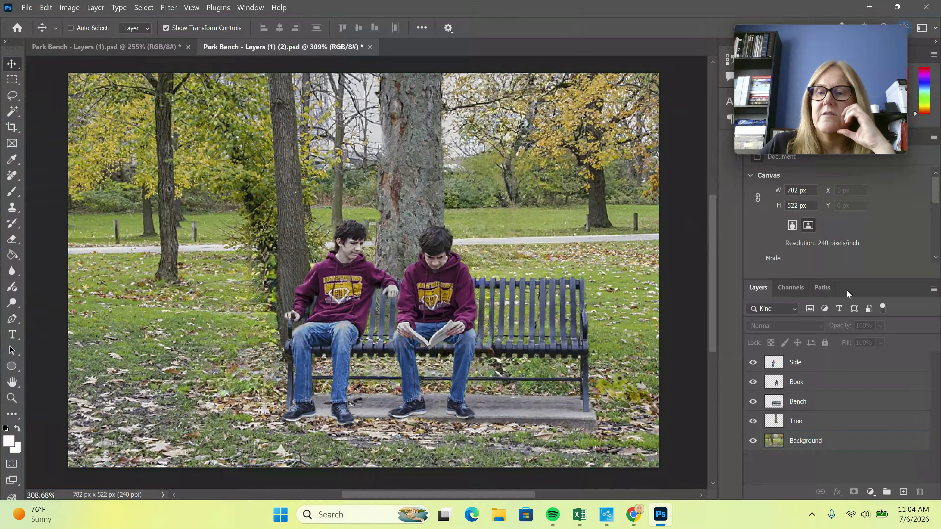
pyautogui.click(804, 366)
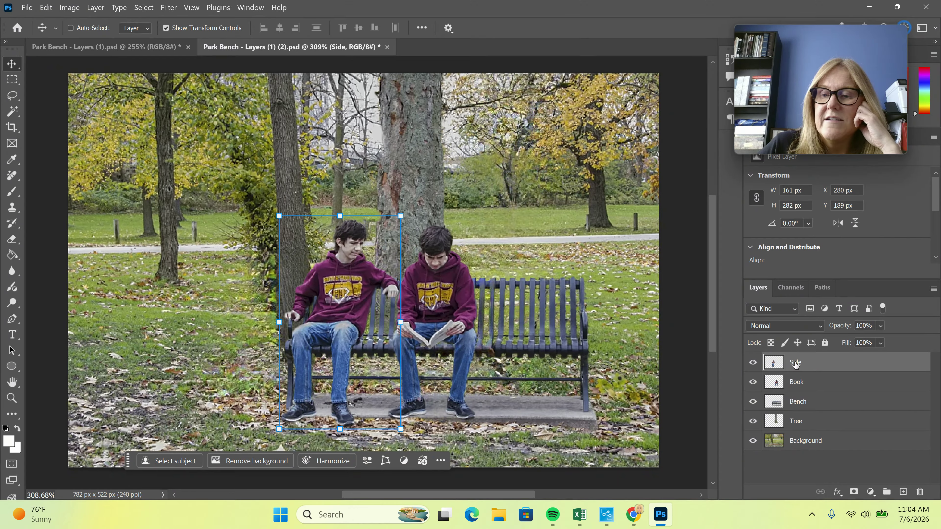
pyautogui.rightClick(848, 364)
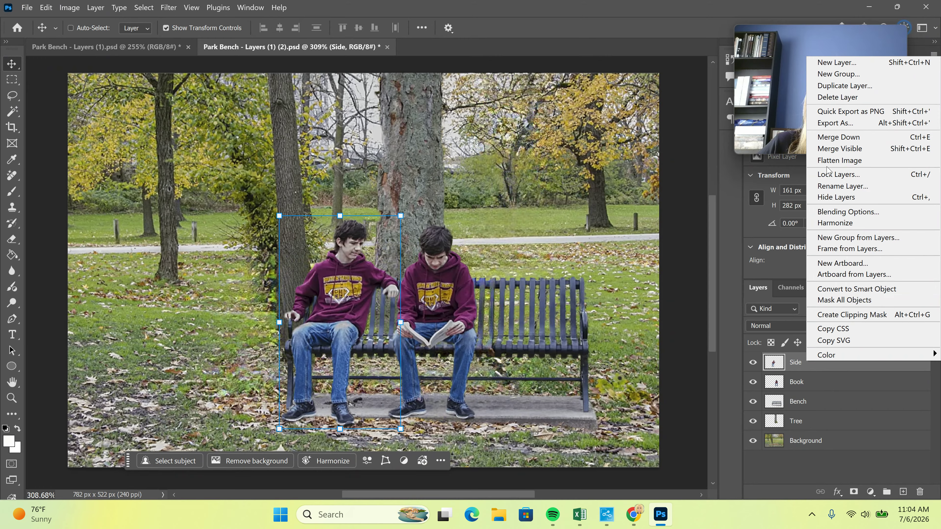
pyautogui.click(843, 86)
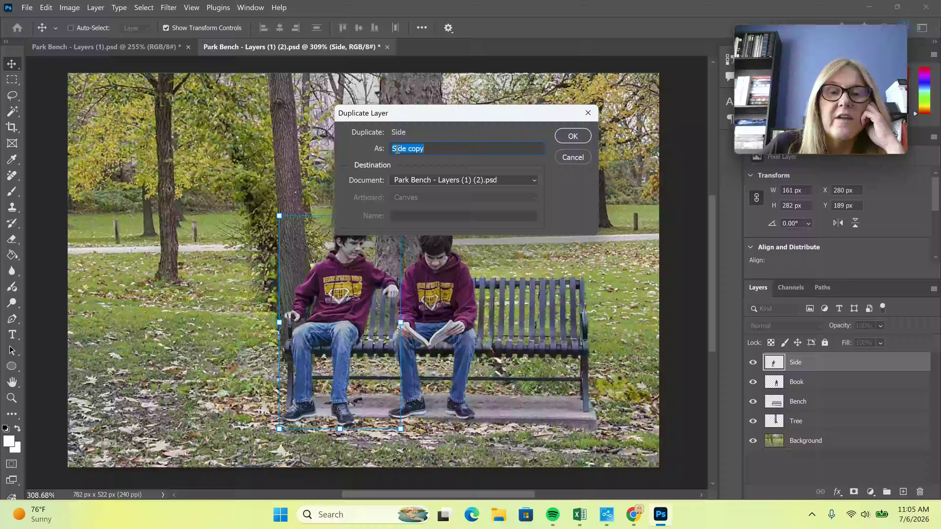
pyautogui.write('Side2')
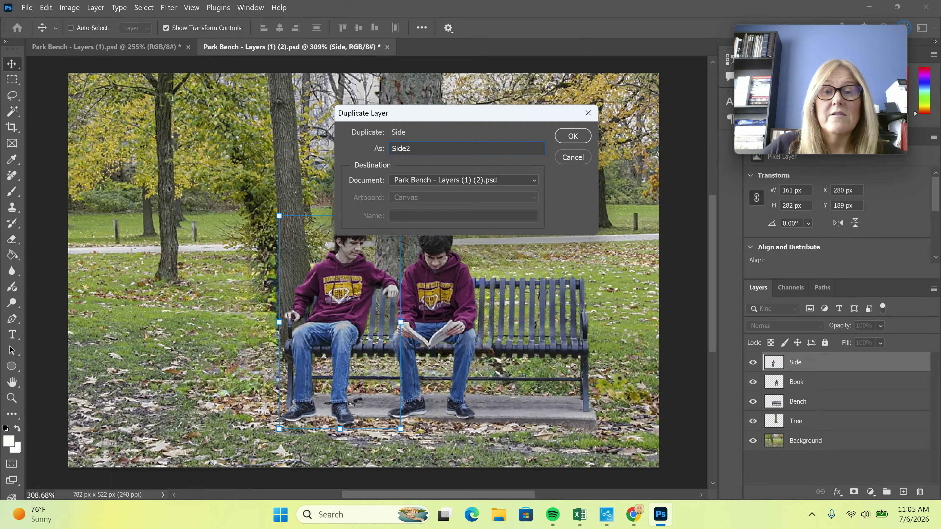
pyautogui.click(573, 137)
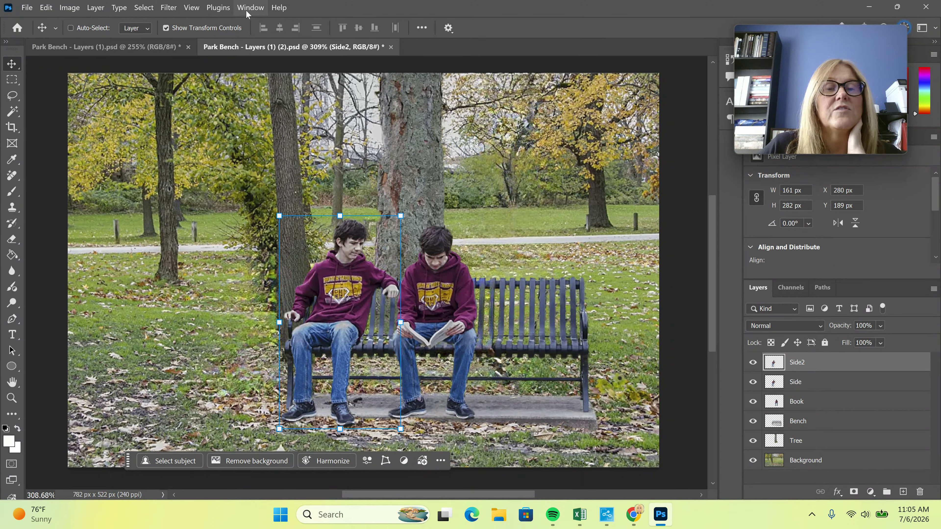
# Flip the Side2 layer horizontally so the boy faces the opposite direction
pyautogui.click(46, 8)
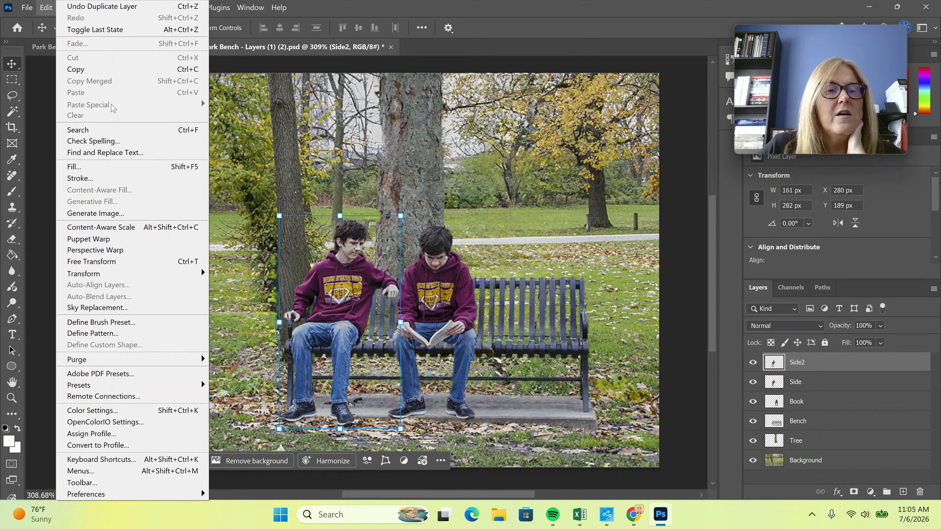
pyautogui.moveTo(102, 278)
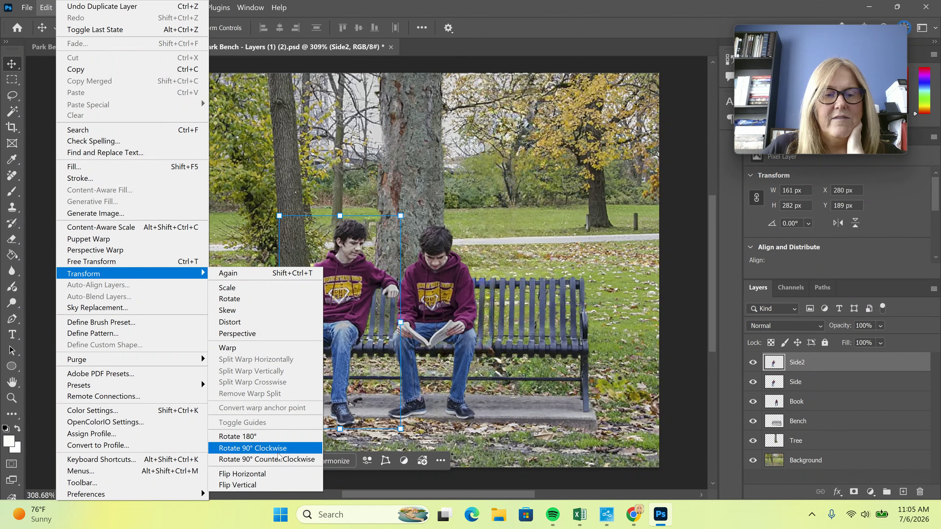
pyautogui.click(246, 474)
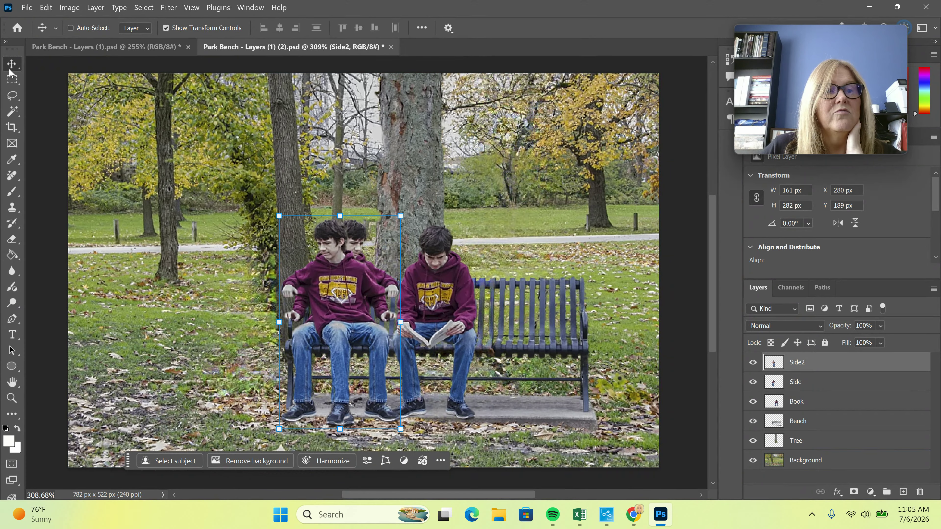
# Move the Side2 boy onto the bench's empty right end, nudging him to about X 538, Y 194 px
pyautogui.moveTo(346, 296); pyautogui.dragTo(541, 297)
pyautogui.press('Down')
pyautogui.press('Down')
pyautogui.press('Down')
pyautogui.press('Down')
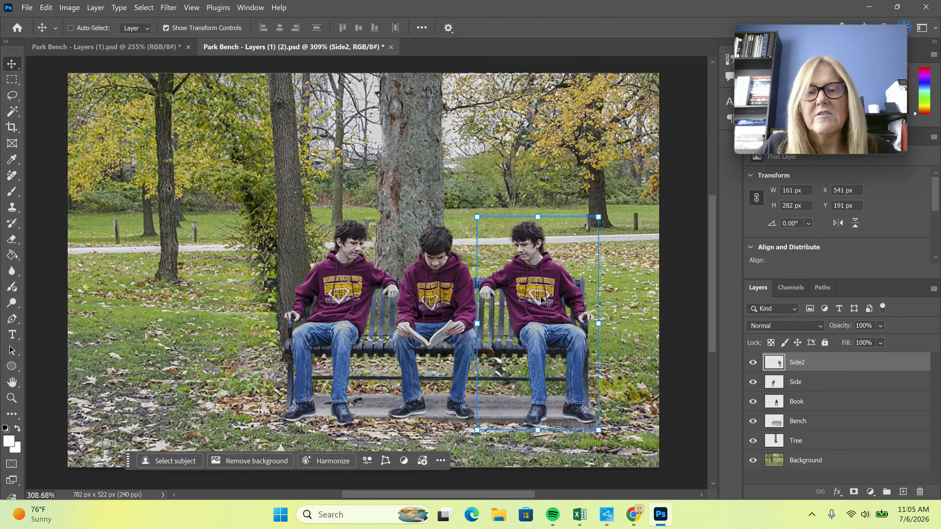
pyautogui.press('Down')
pyautogui.press('Left')
pyautogui.press('Left')
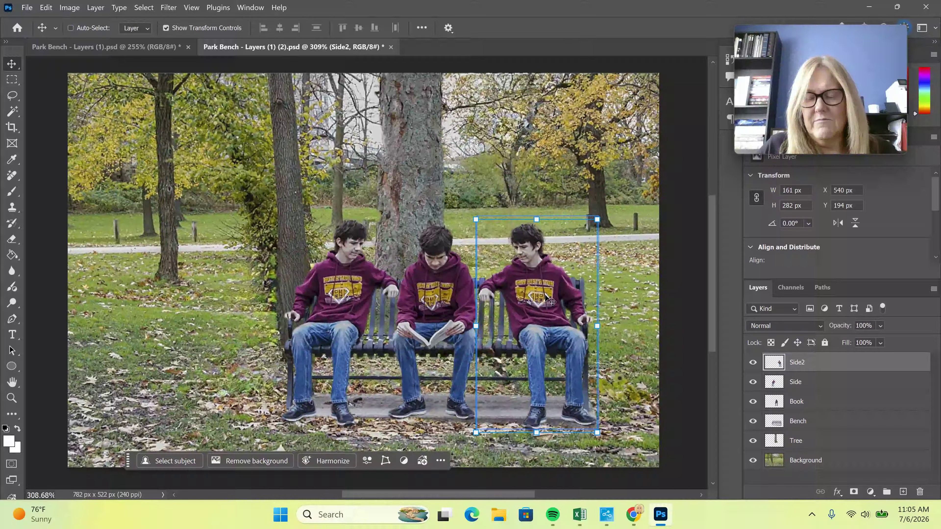
pyautogui.press('Left')
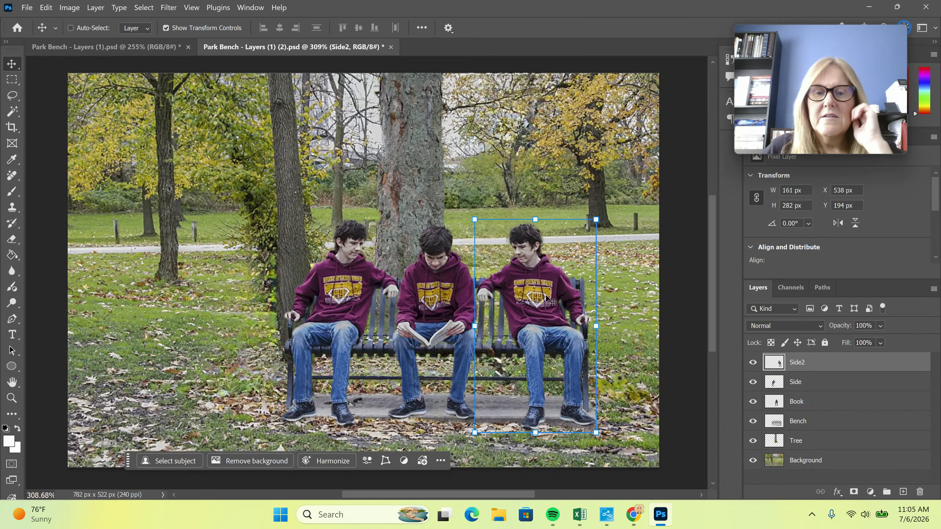
# Fine-tune the Side2 boy's seat to X 539, Y 192 px so his arms rest on the bench, and deselect all layers
pyautogui.press('Up')
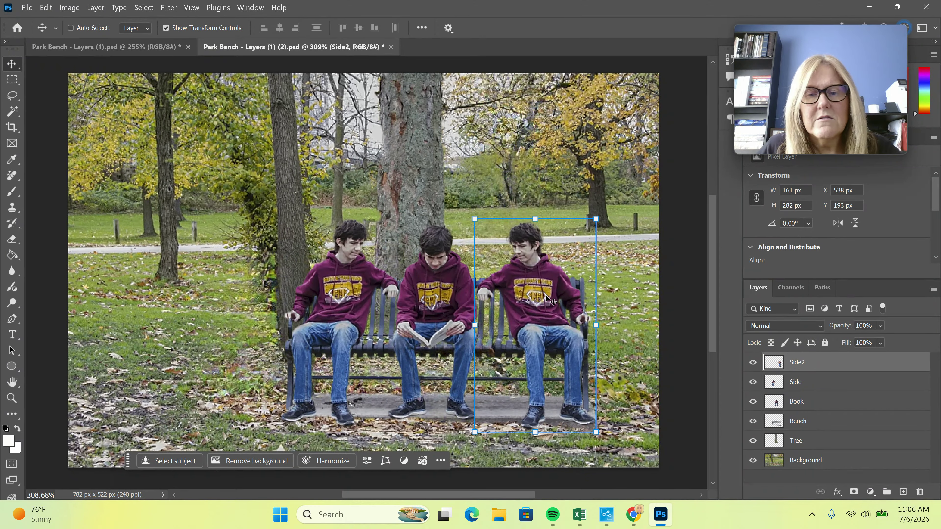
pyautogui.press('Up')
pyautogui.press('Up')
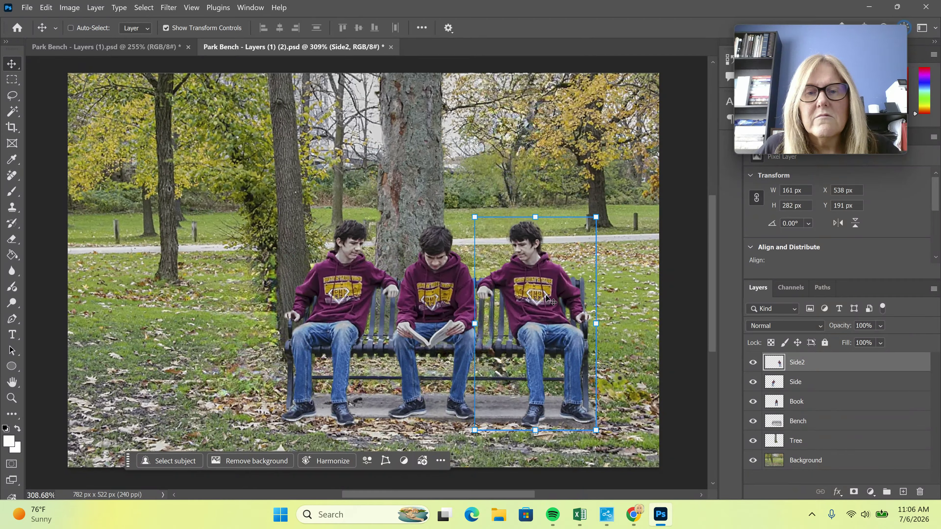
pyautogui.press('Up')
pyautogui.press('Right')
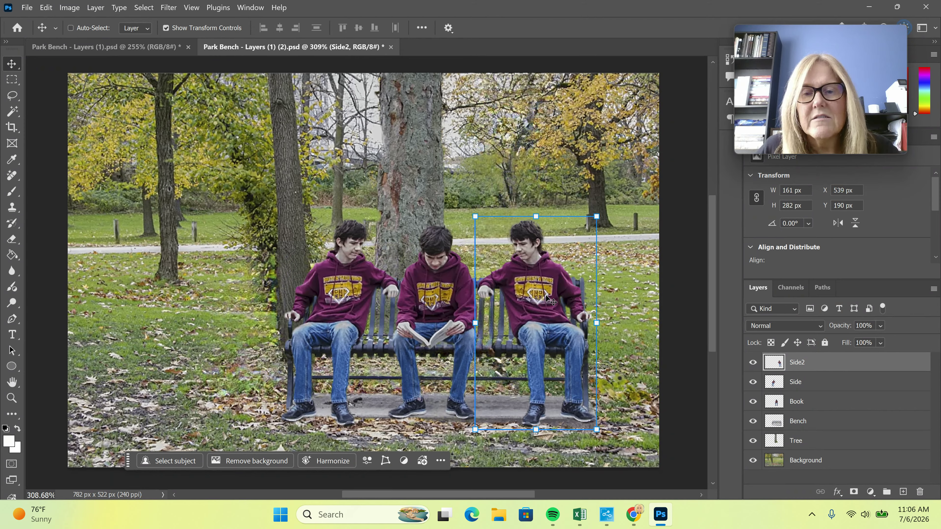
pyautogui.press('Down')
pyautogui.press('Down')
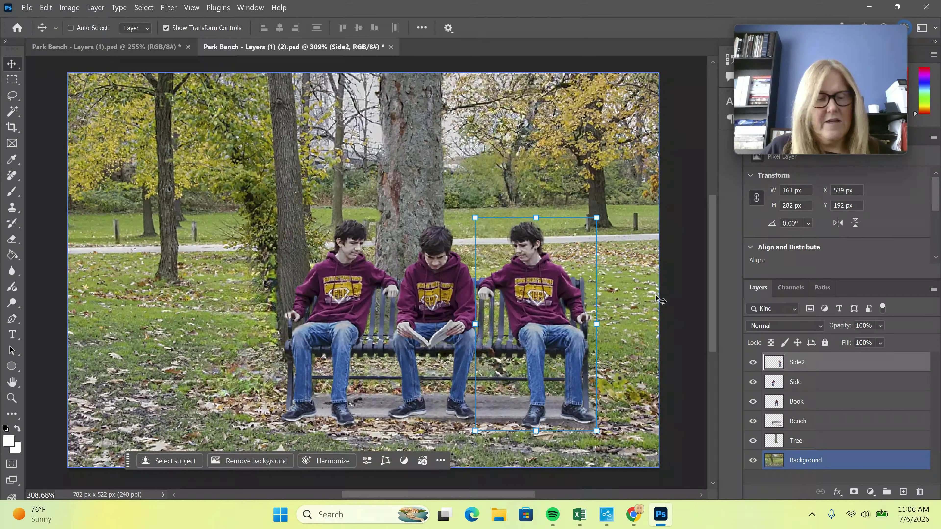
pyautogui.click(681, 297)
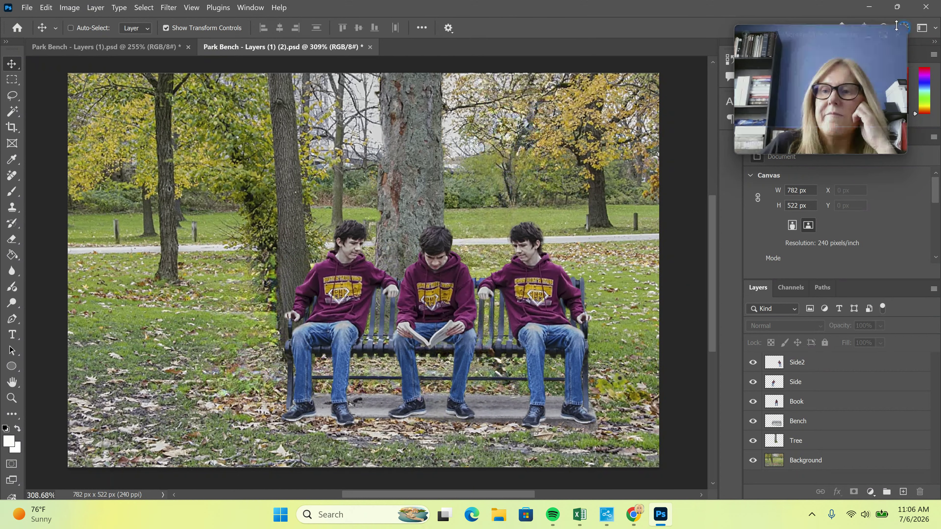
# Check the Tree instruction and sample photo in Chrome, and in Photoshop move the Tree layer behind the Side2 boy's right, about X 608, Y -16 px
pyautogui.click(870, 7)
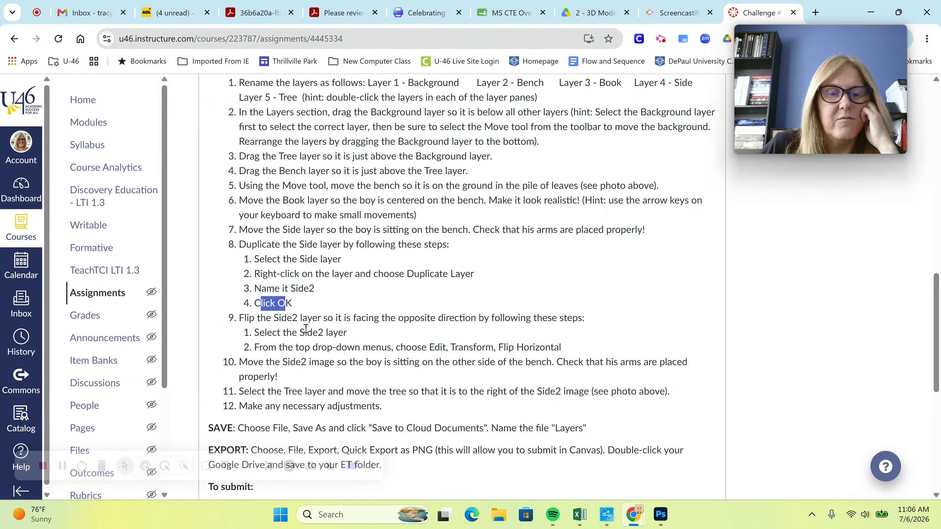
pyautogui.click(290, 359)
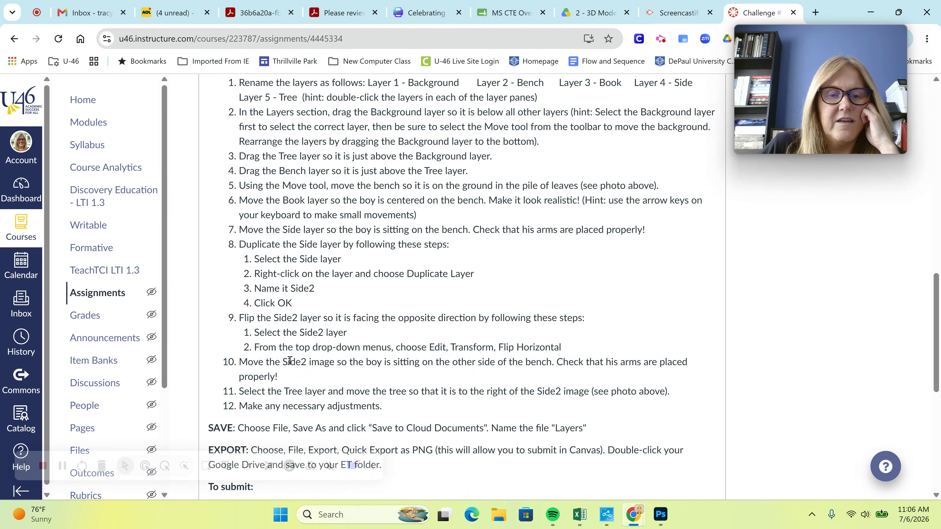
pyautogui.scroll(-2, 289, 361)
pyautogui.moveTo(241, 329); pyautogui.dragTo(592, 331)
pyautogui.scroll(8, 676, 404)
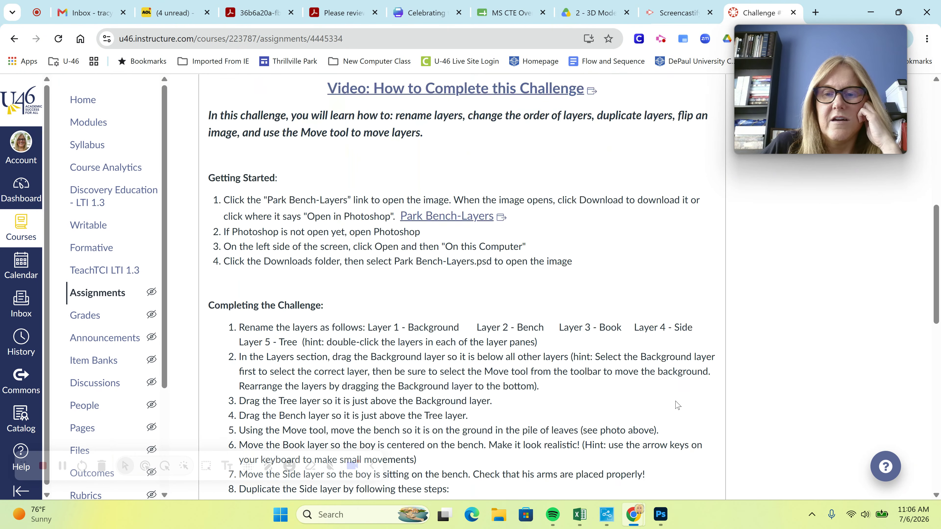
pyautogui.scroll(8, 674, 405)
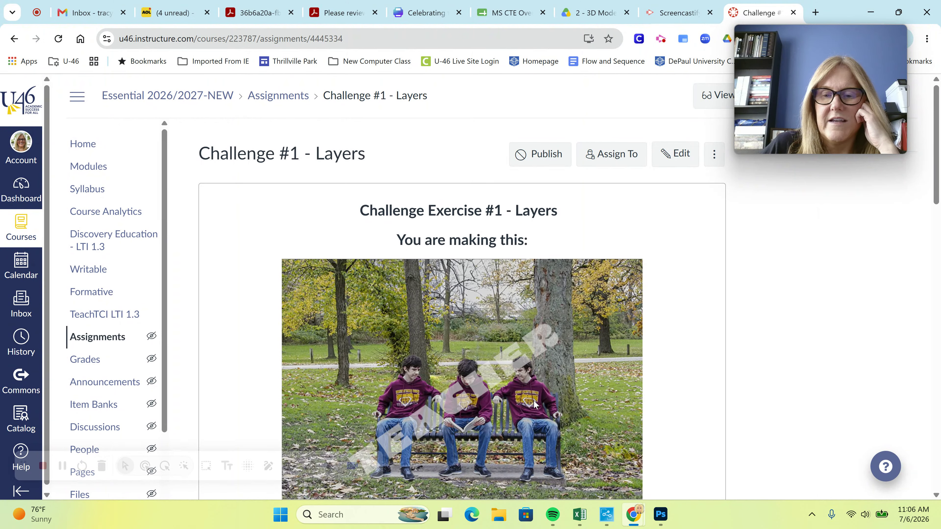
pyautogui.click(661, 516)
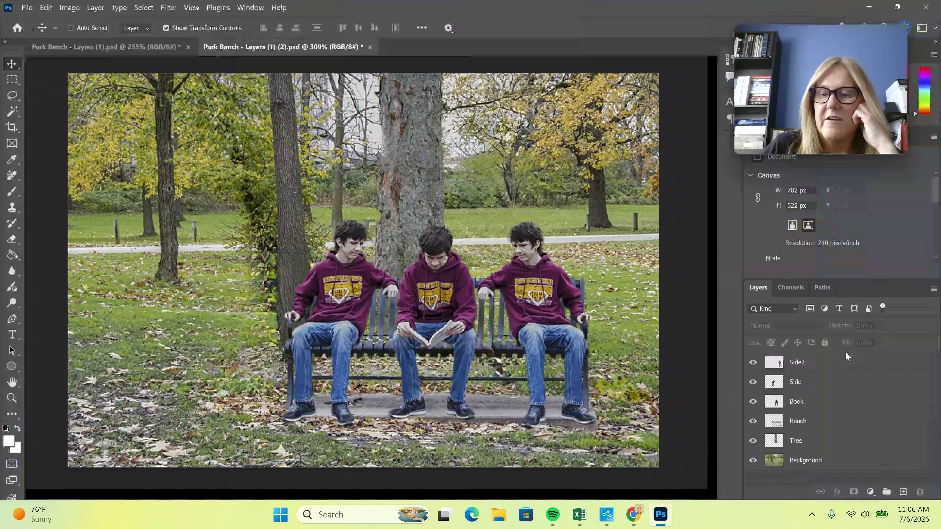
pyautogui.click(852, 439)
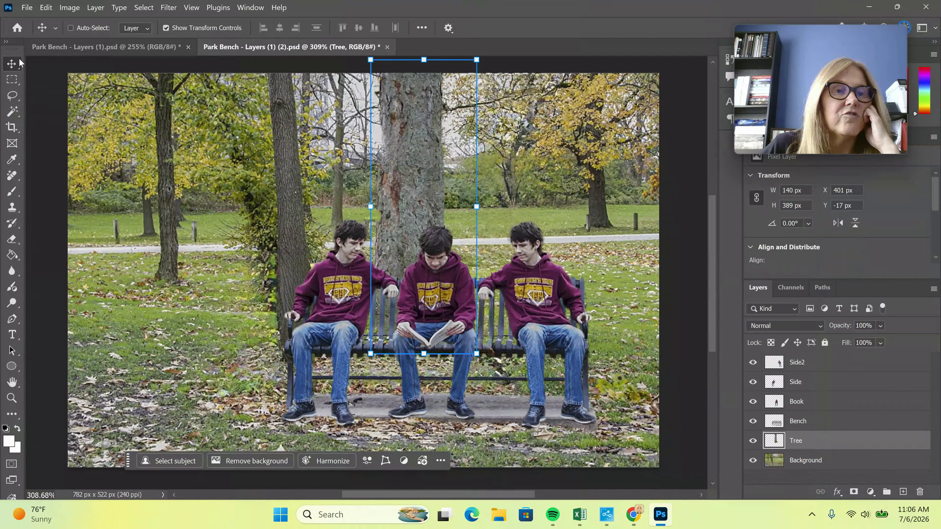
pyautogui.moveTo(417, 148); pyautogui.dragTo(608, 306)
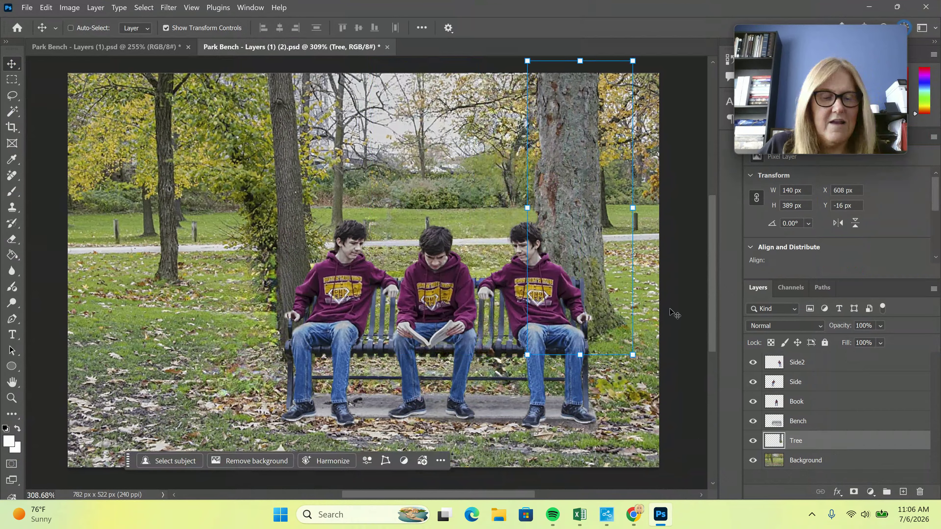
pyautogui.click(686, 306)
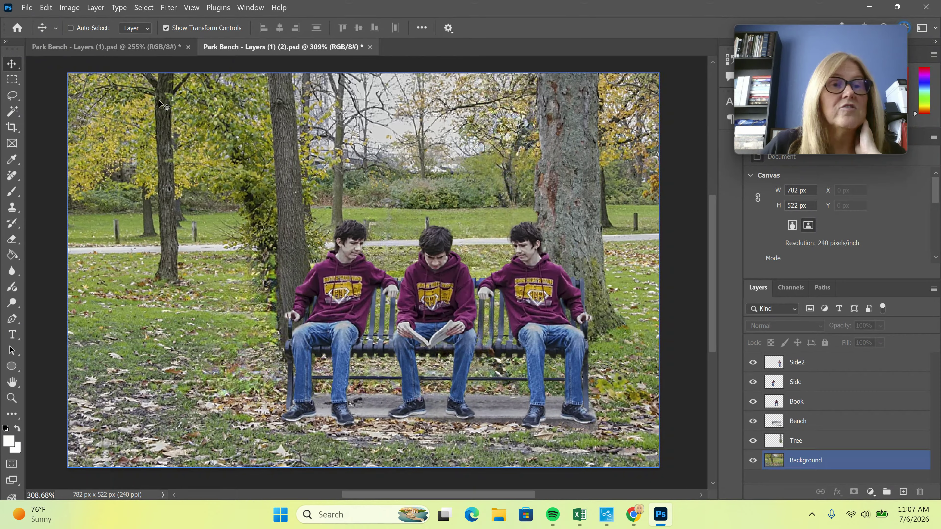
# Save the document to Adobe cloud storage in Your files under the name Ch1-Layers
pyautogui.click(27, 7)
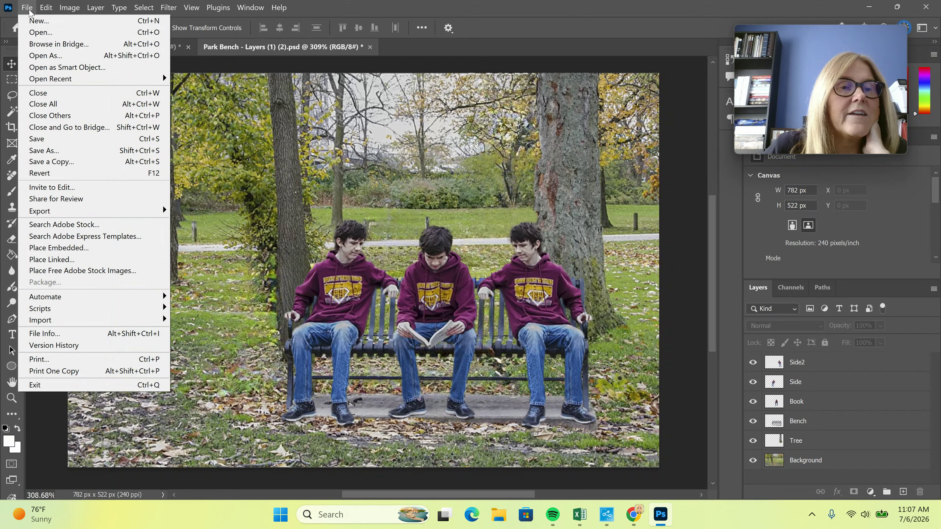
pyautogui.click(48, 151)
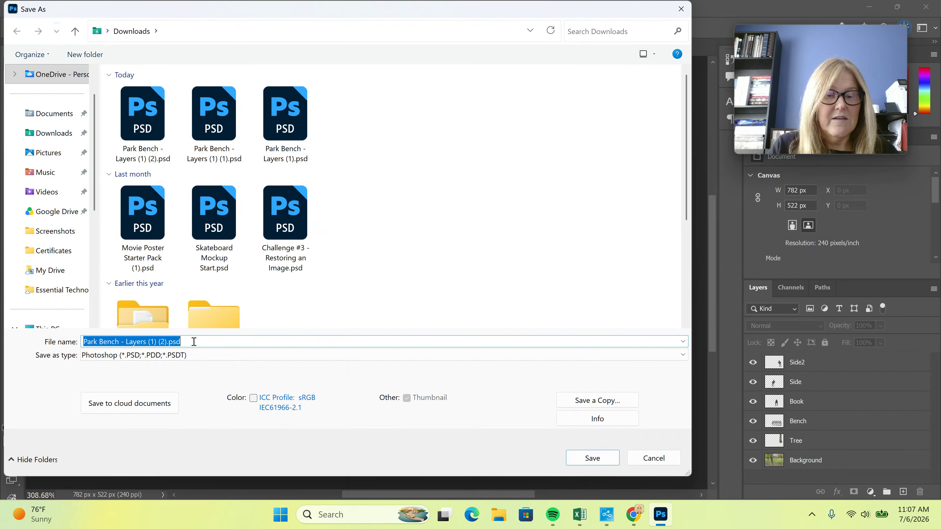
pyautogui.write('Ch1-Layers')
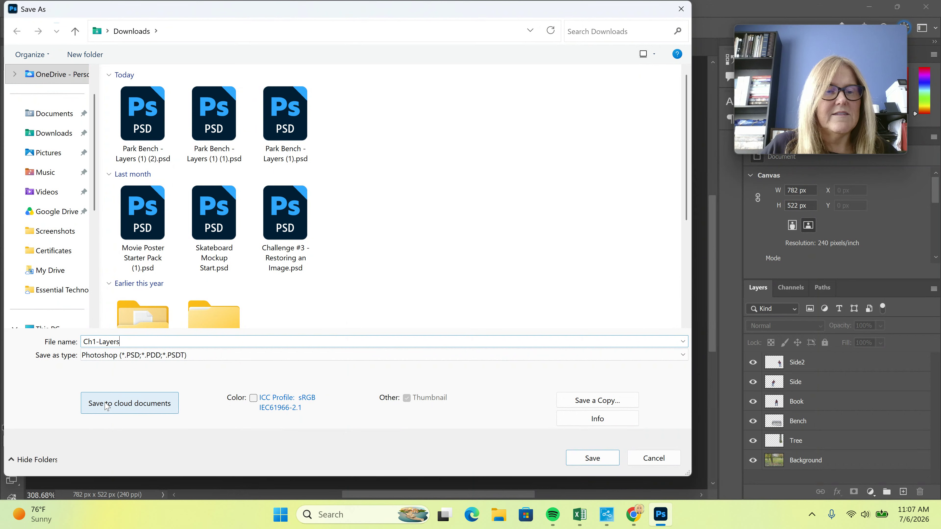
pyautogui.click(158, 408)
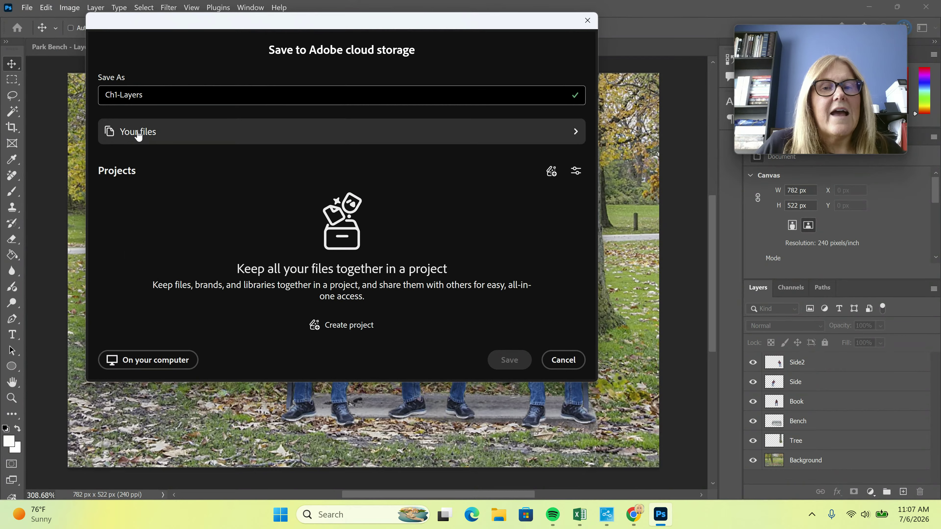
pyautogui.click(138, 133)
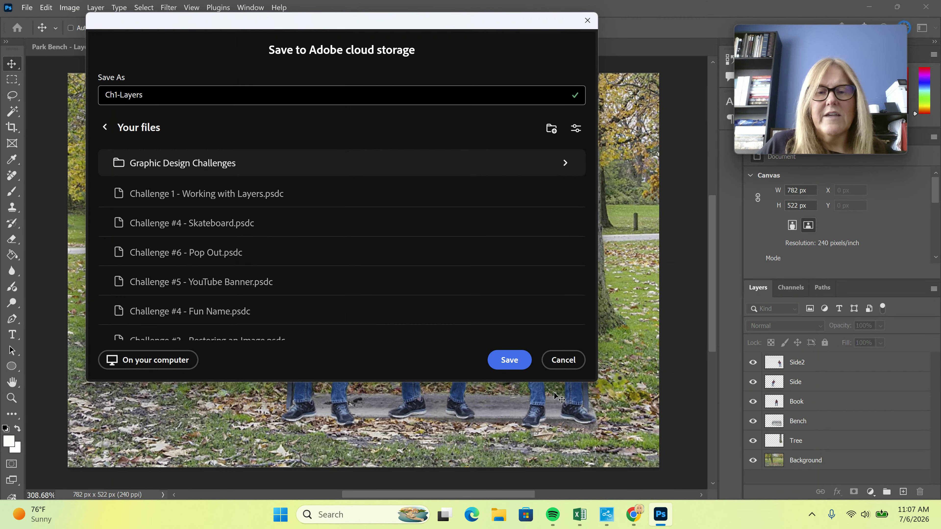
pyautogui.click(509, 360)
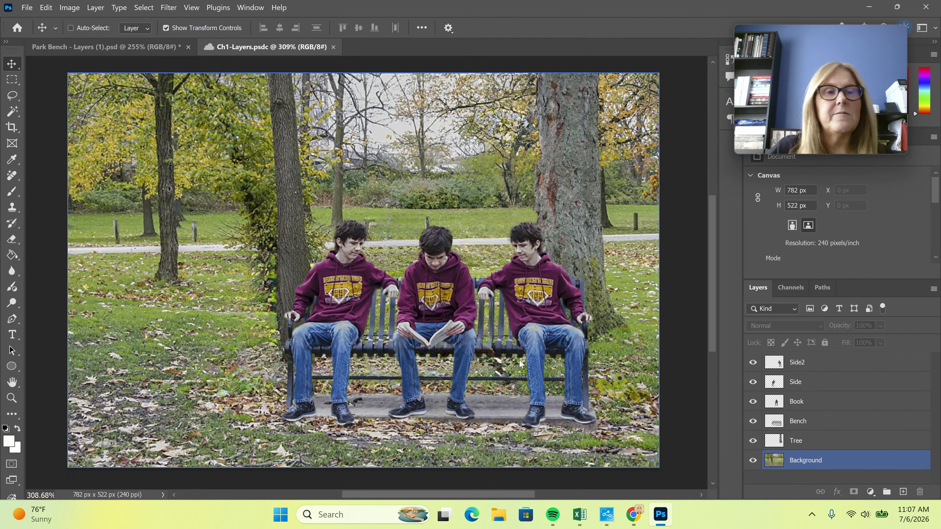
# Quick-export the image as Ch1-Layers.png into the Google Drive folder My Drive > 2026 Computer Classes > Essential Technology
pyautogui.click(27, 7)
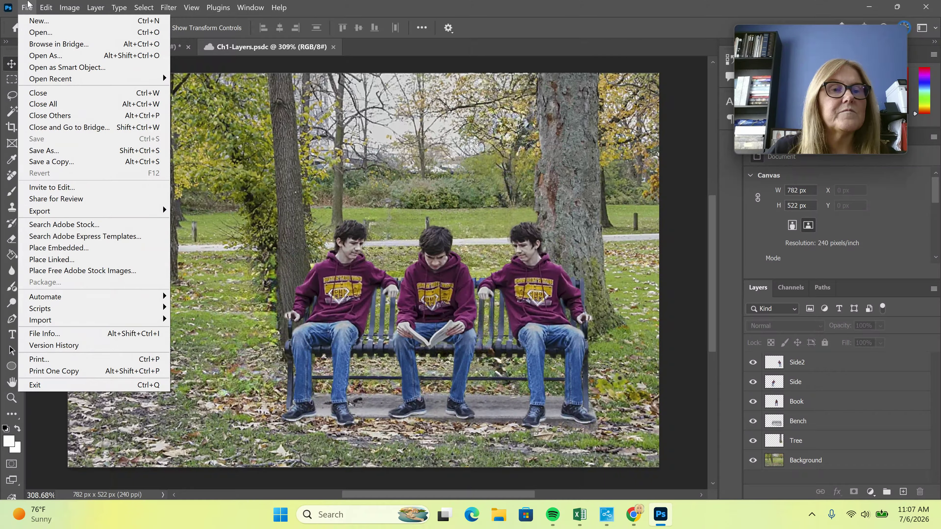
pyautogui.moveTo(51, 215)
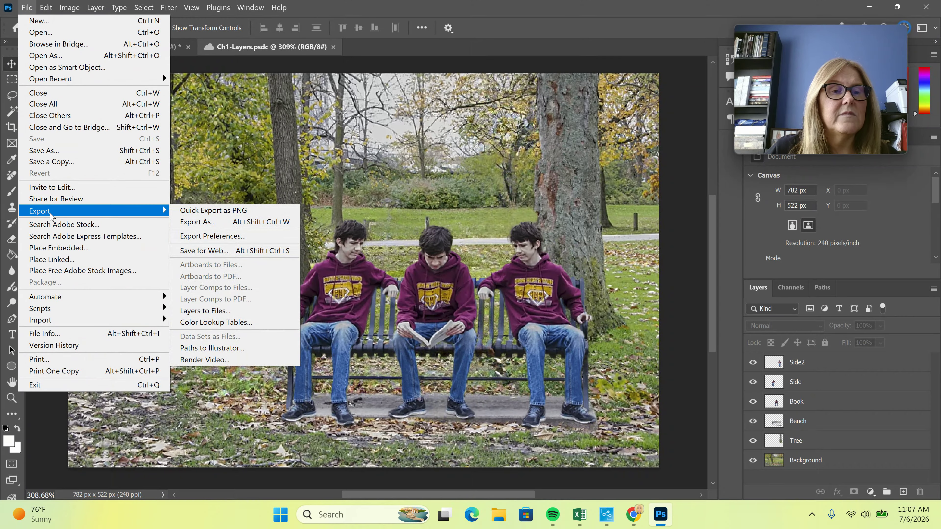
pyautogui.click(259, 211)
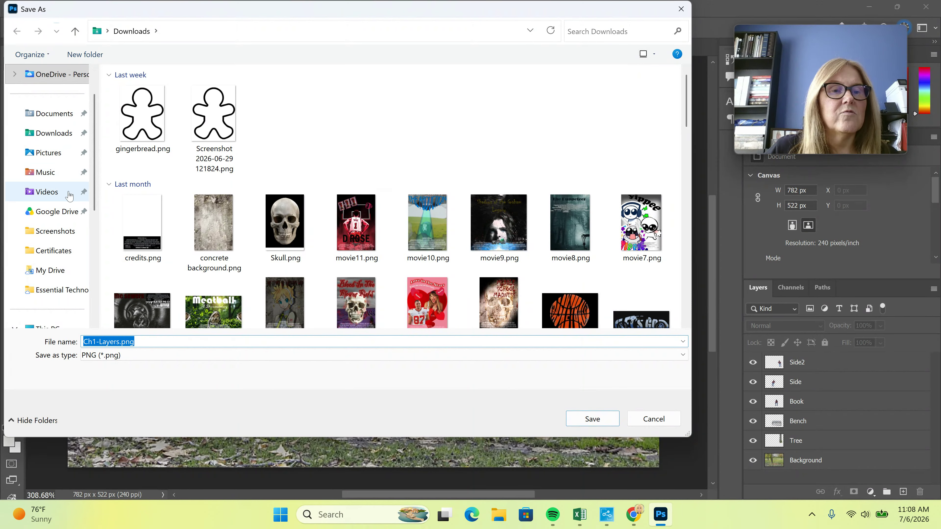
pyautogui.click(51, 215)
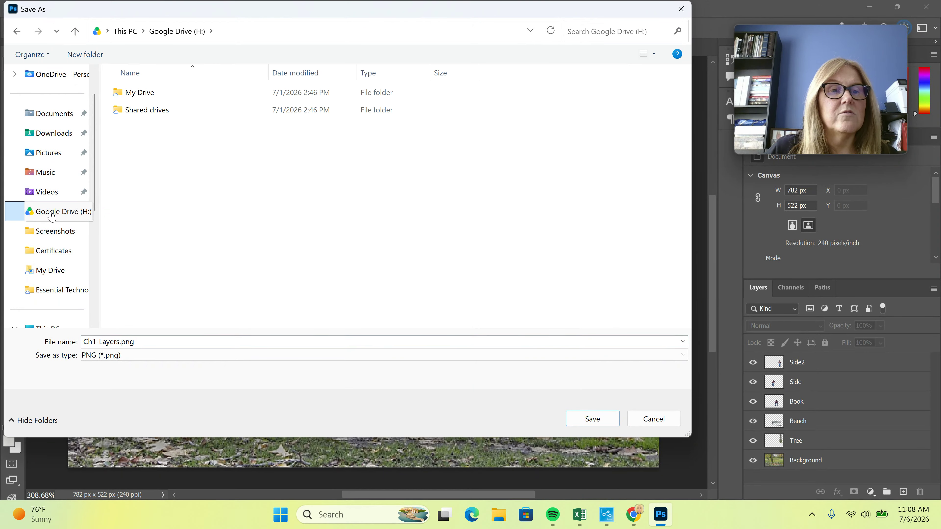
pyautogui.click(152, 97)
pyautogui.doubleClick(152, 97)
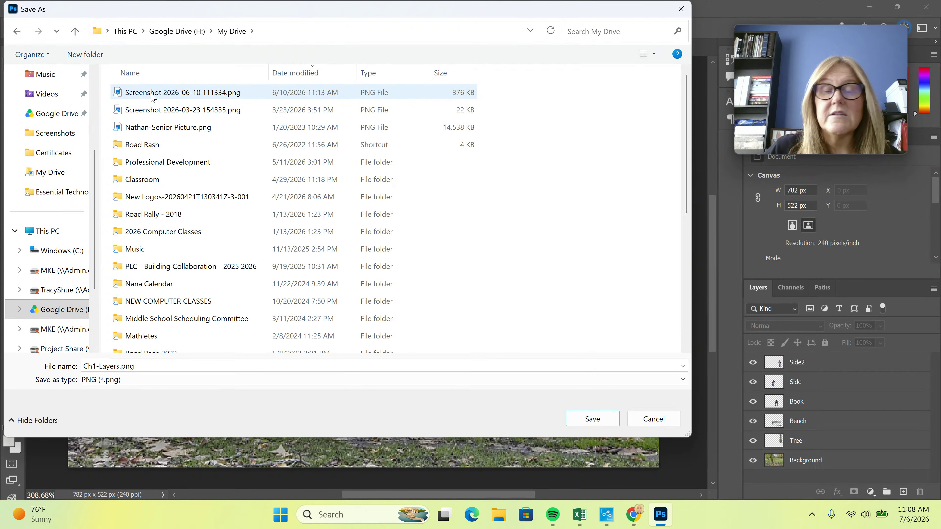
pyautogui.doubleClick(173, 234)
pyautogui.doubleClick(175, 91)
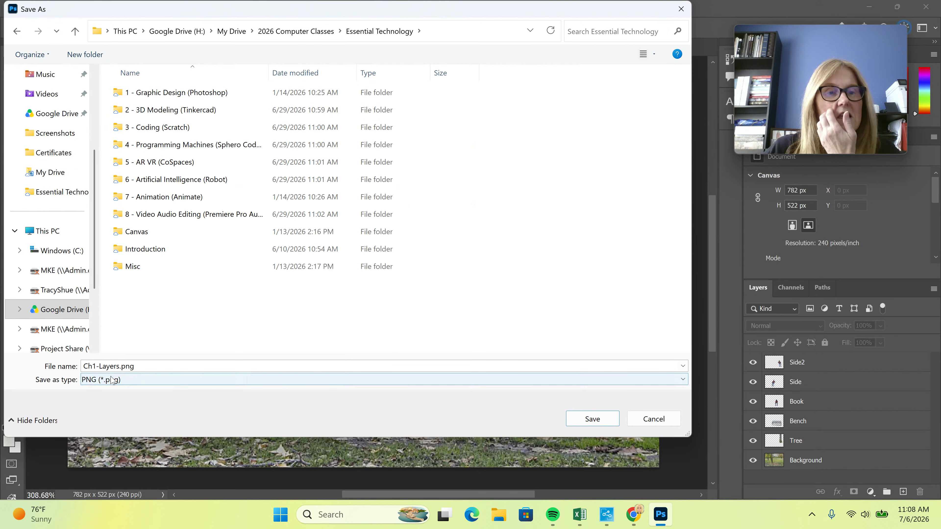
pyautogui.click(603, 423)
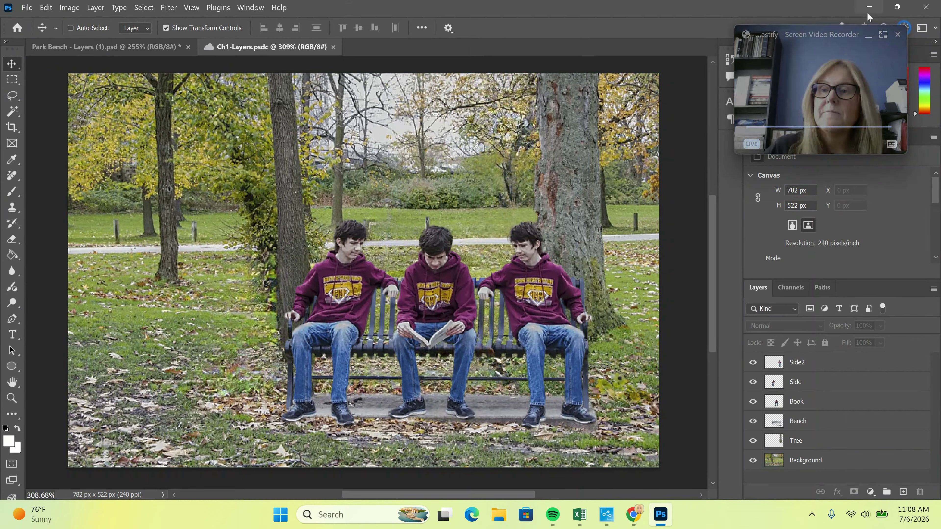
# Switch to Chrome and review the save, export and submission instructions of the Challenge #1 - Layers assignment
pyautogui.hotkey('alt', 'Tab')
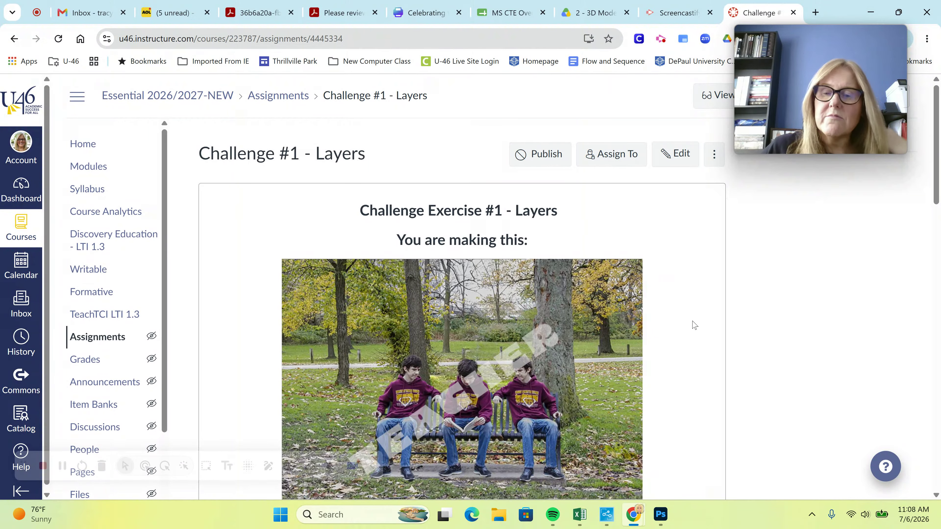
pyautogui.scroll(-15, 691, 326)
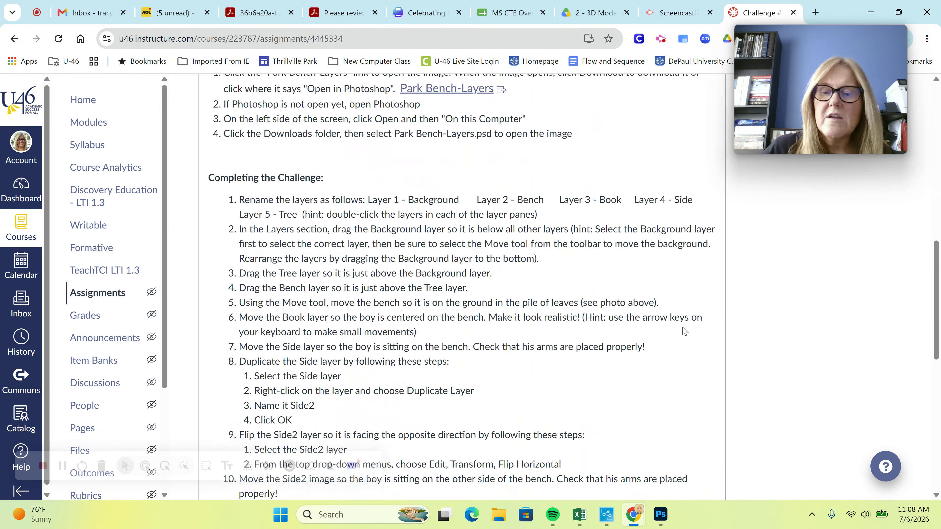
pyautogui.scroll(-1, 687, 335)
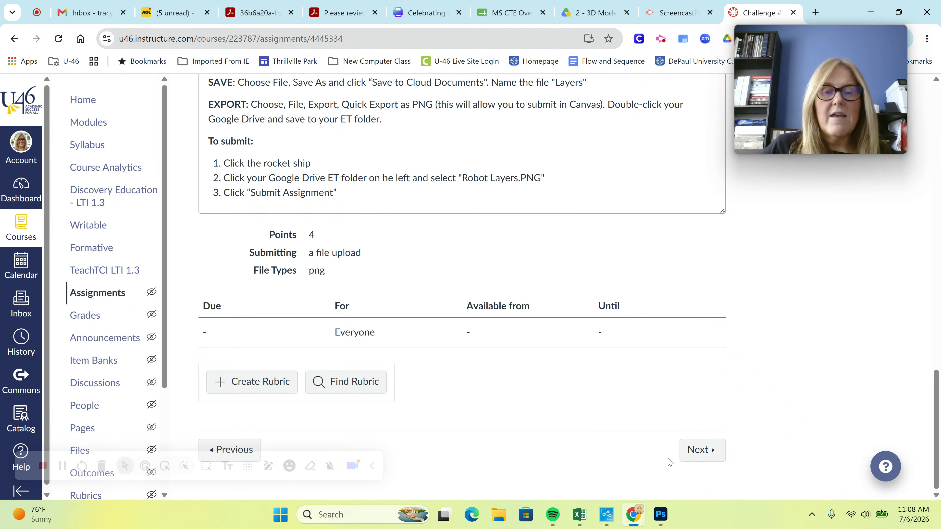
pyautogui.moveTo(644, 520)
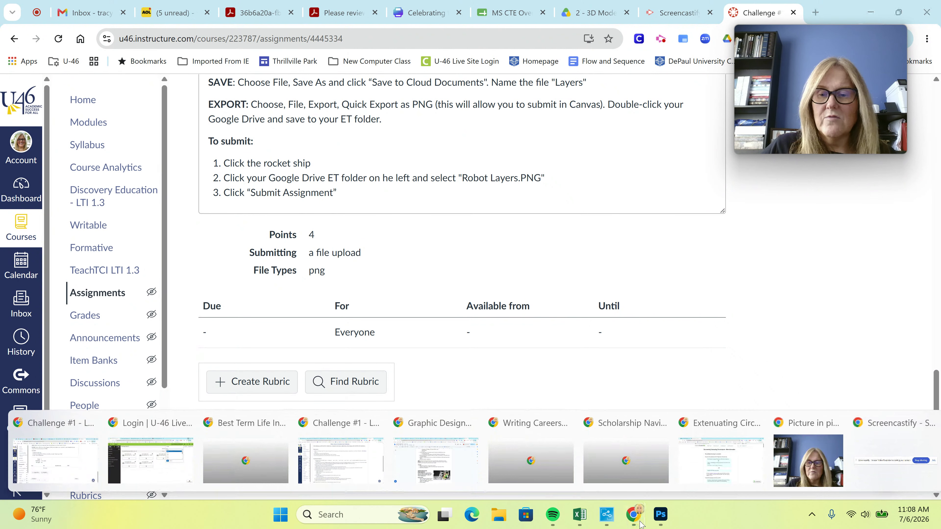
pyautogui.click(895, 453)
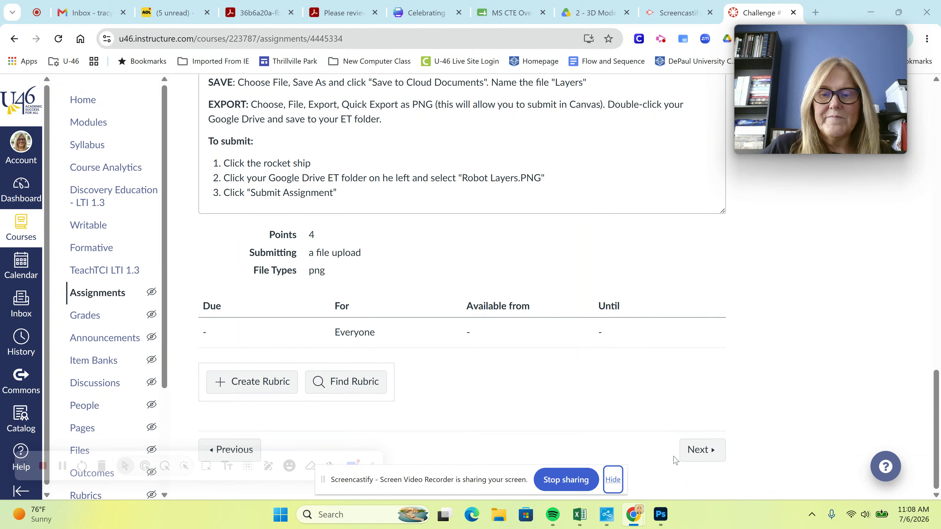